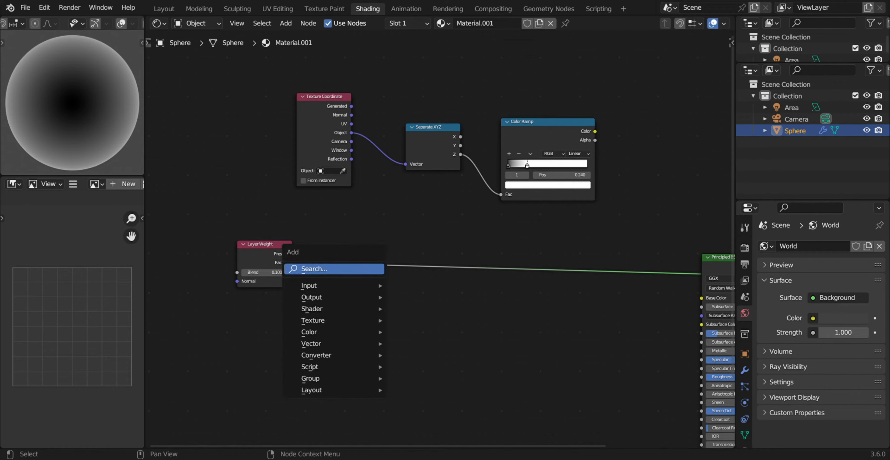
- Duplicate the Color Ramp onto the link leaving Layer Weight's Facing output and reset the copy's stops to default
click(372, 268)
key(Escape)
click(546, 130)
key(shift+d)
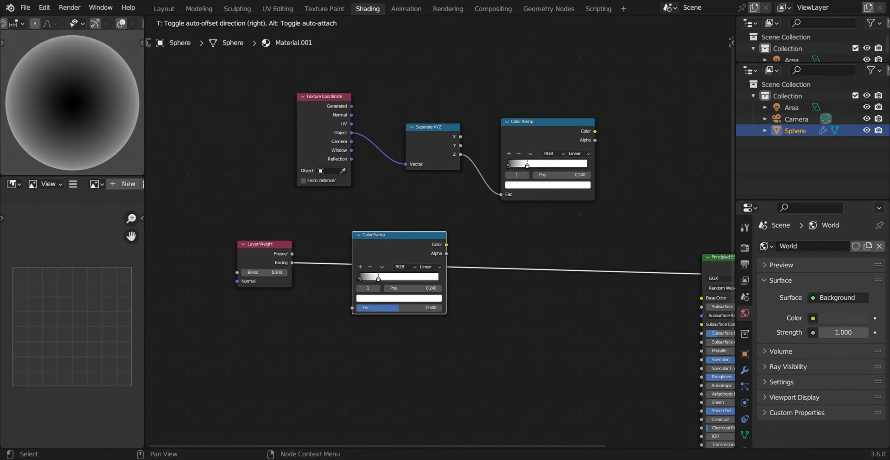
click(397, 244)
key(BackSpace)
- Move the lower Color Ramp's black stop to 0.058 and darken its white end stop to a grey with value about 0.24
drag(359, 278, 365, 278)
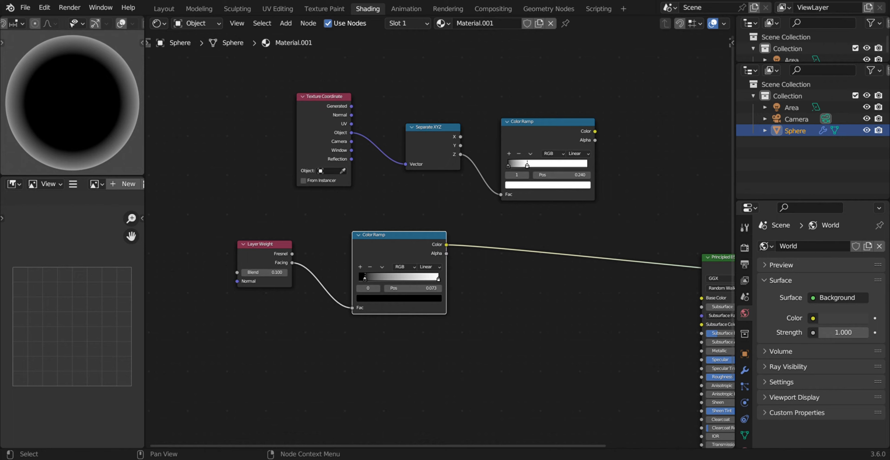
click(438, 279)
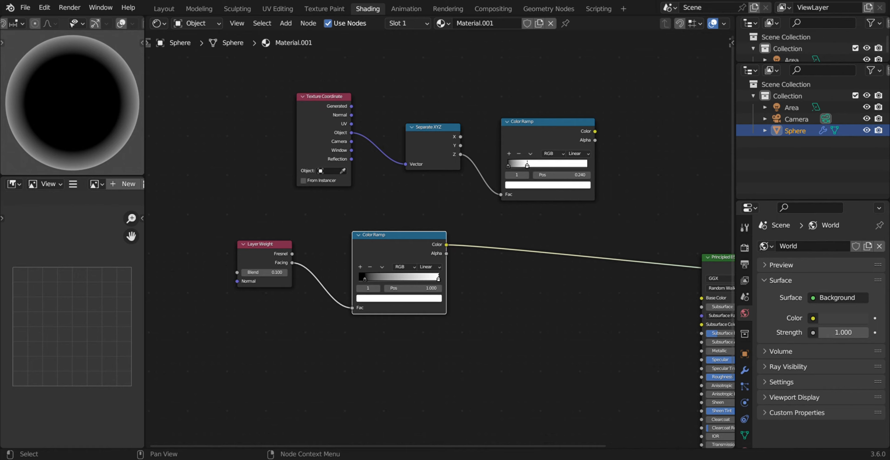
click(399, 298)
drag(424, 193, 424, 211)
click(399, 298)
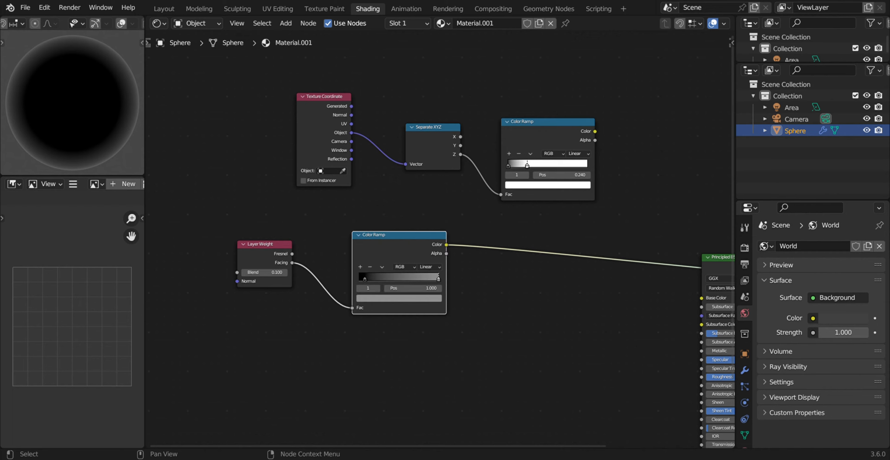
drag(364, 279, 364, 279)
middle_drag(456, 273, 368, 312)
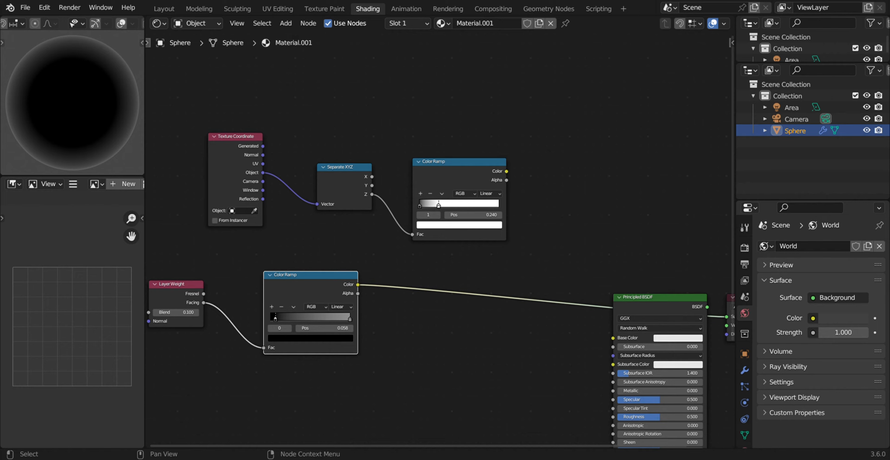
click(350, 319)
click(329, 339)
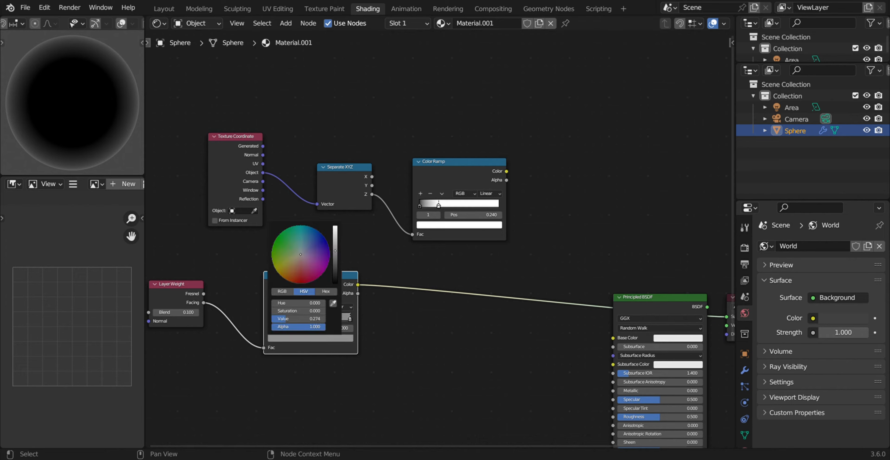
drag(336, 249, 336, 254)
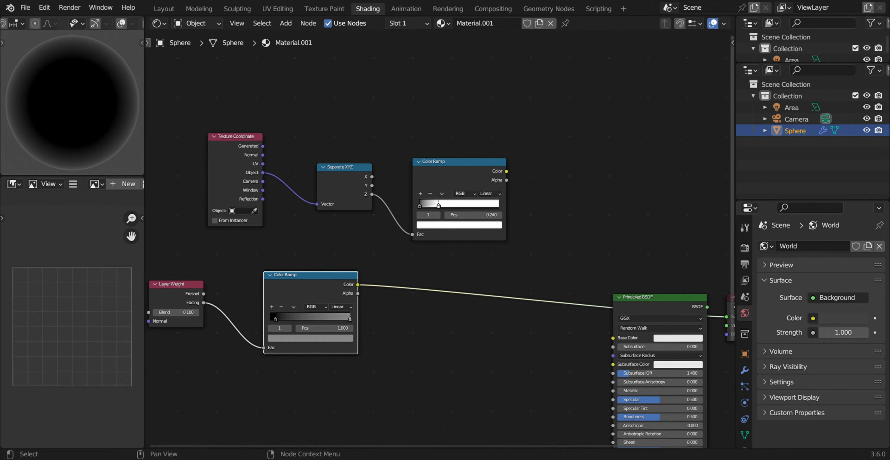
- Arrange the Texture Coordinate, Separate XYZ and upper Color Ramp chain compactly above the Layer Weight and lower Color Ramp chain
middle_drag(587, 208, 493, 218)
scroll(441, 239, down, 6)
middle_drag(193, 119, 201, 122)
drag(197, 120, 439, 254)
key(g)
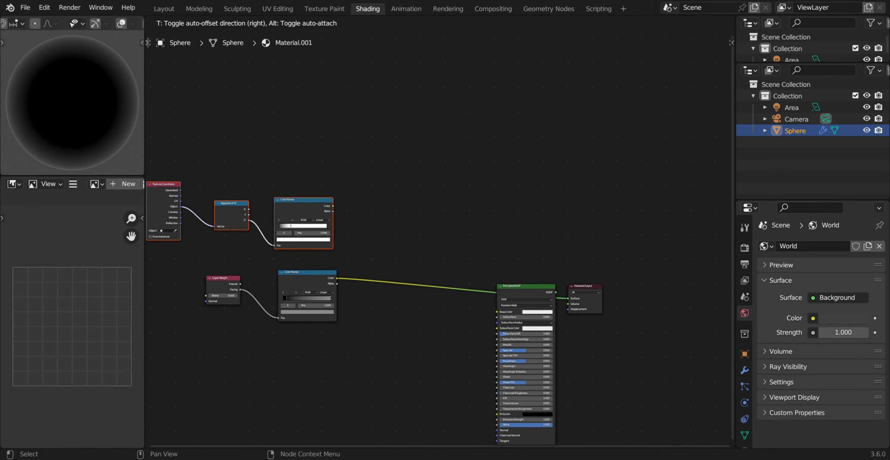
click(346, 270)
middle_drag(346, 271, 418, 260)
key(g)
drag(214, 158, 294, 229)
click(334, 267)
click(328, 272)
drag(298, 268, 294, 267)
click(328, 270)
- Insert a Mix node of Color type on the lower Color Ramp's output link
key(shift+a)
text(smix)
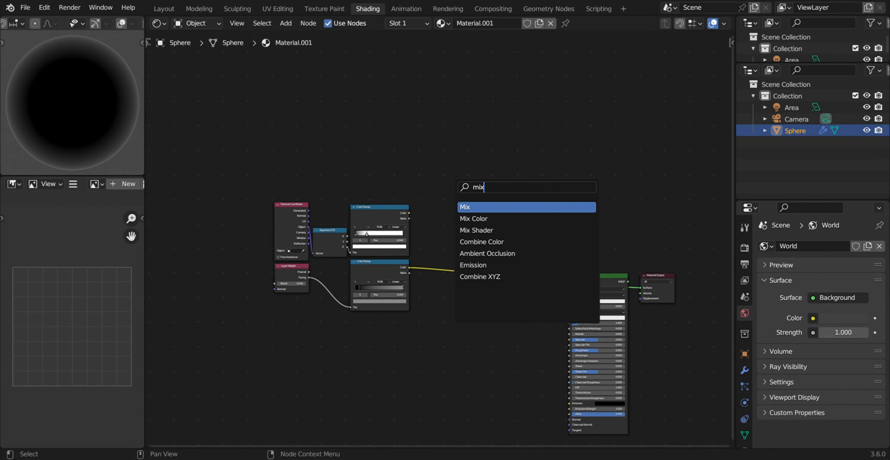
key(Return)
click(456, 249)
- Feed the upper Color Ramp into the Mix node's Factor and the lower one into A, with B set to black
drag(409, 213, 444, 266)
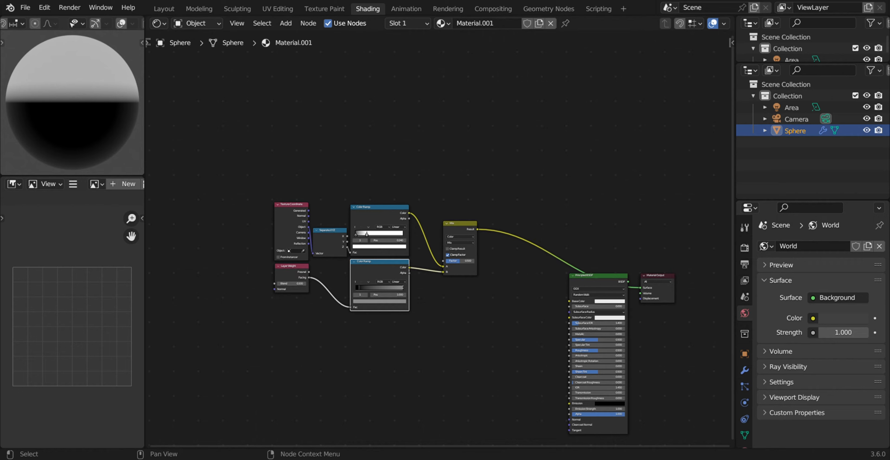
drag(410, 213, 443, 266)
drag(443, 272, 429, 280)
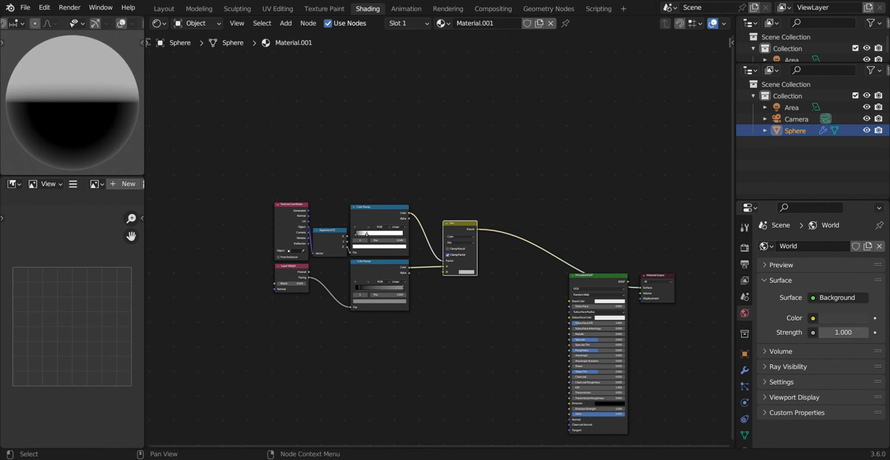
click(466, 272)
drag(501, 213, 501, 239)
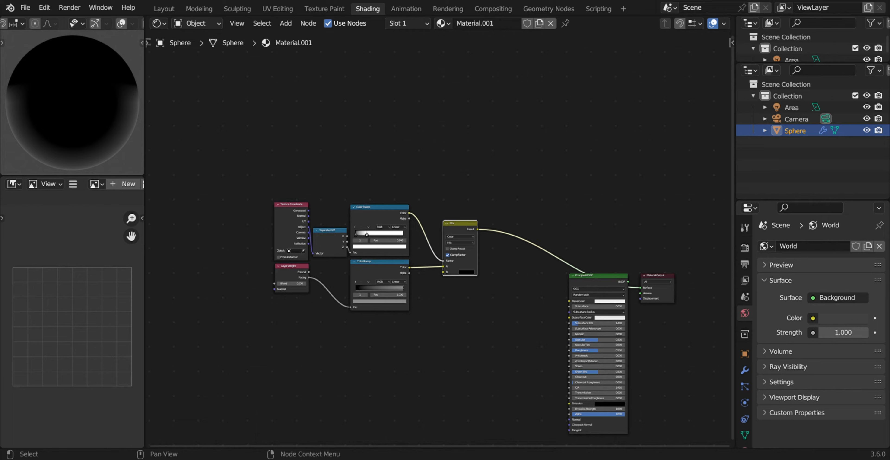
- Add a Frame node above the Color Ramp nodes
key(shift+a)
text(s)
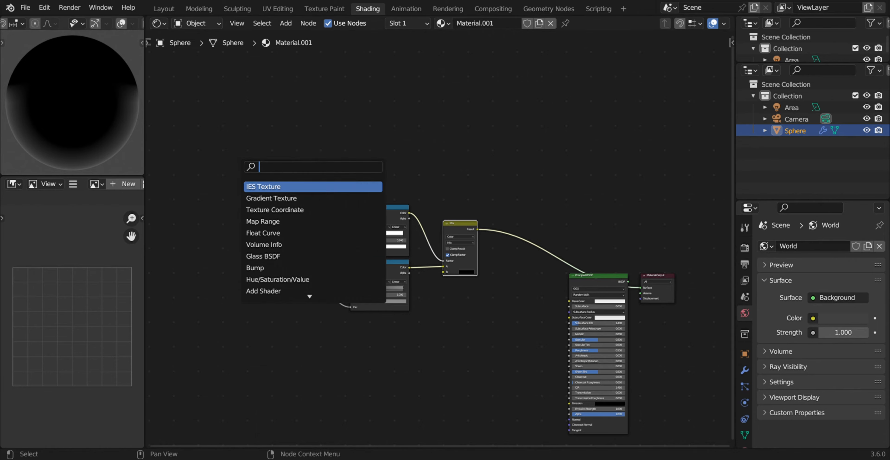
text(fr)
key(Return)
click(360, 198)
key(ctrl+z)
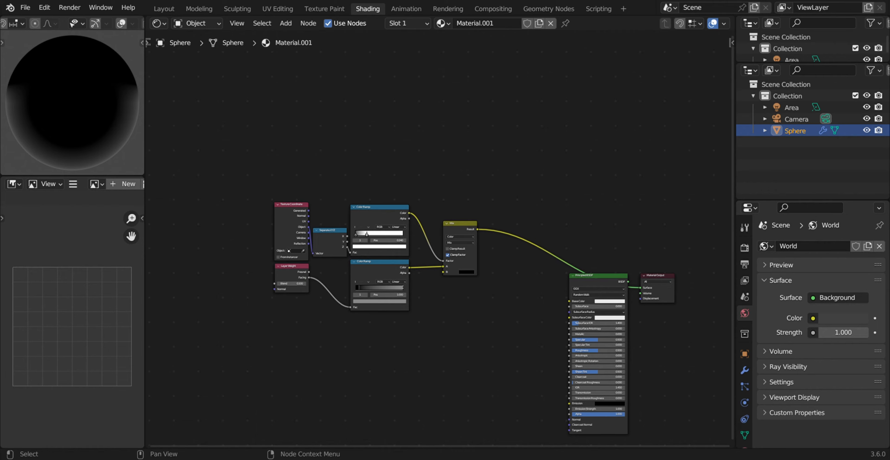
key(ctrl+shift+z)
key(ctrl+shift+z)
- Gather the coordinate, Layer Weight, Separate XYZ, Color Ramp and Mix nodes inside the frame, with the Mix node beside the ramps
drag(386, 174, 462, 211)
drag(423, 321, 266, 199)
key(g)
click(461, 208)
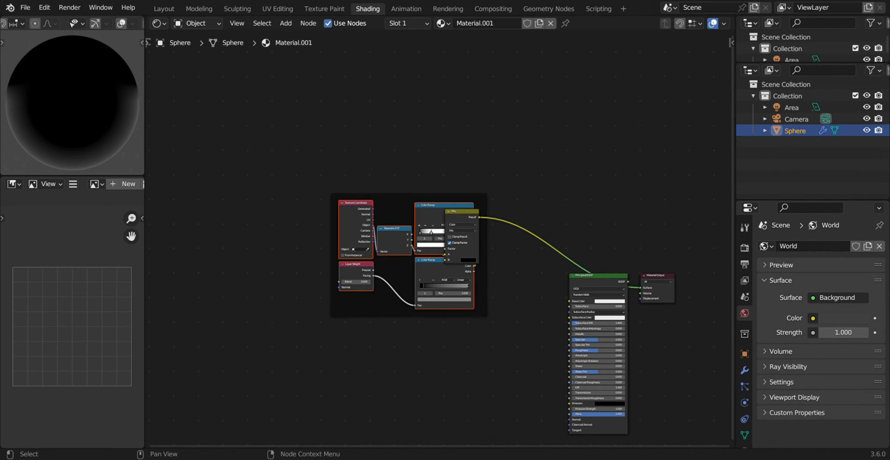
key(g)
click(402, 209)
- Label the Mix node "atmoshere"
key(n)
click(681, 70)
text(atmoshere)
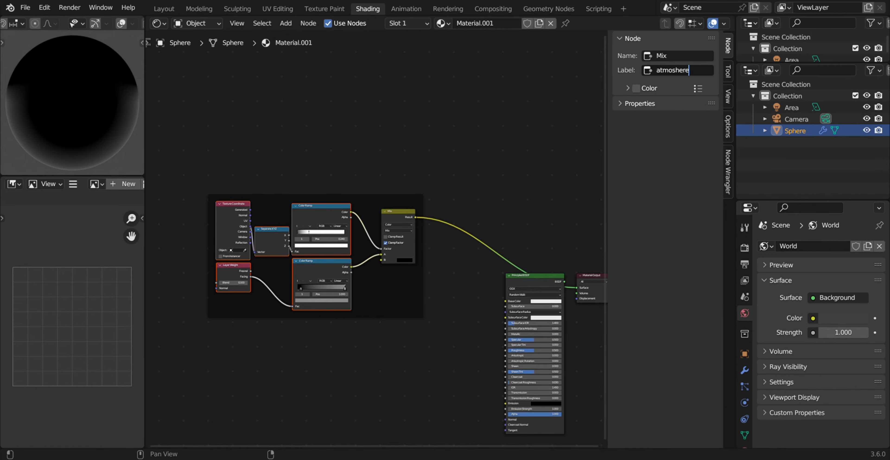
key(Return)
click(640, 104)
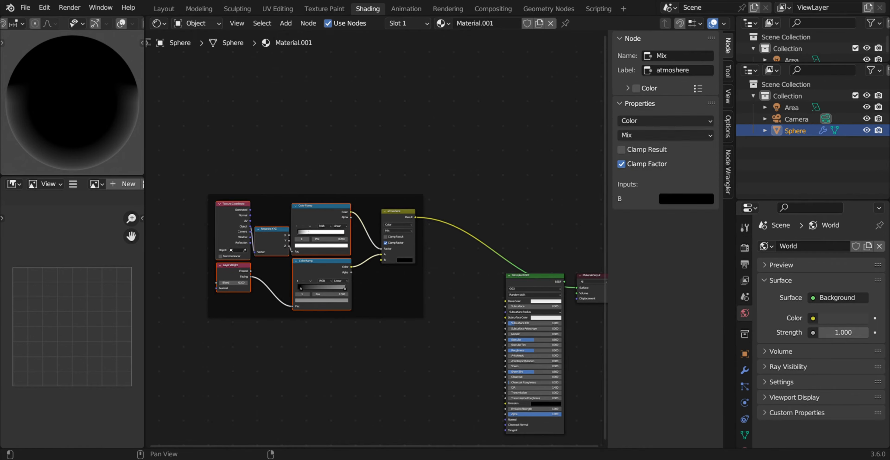
click(639, 103)
click(560, 121)
click(680, 56)
click(559, 121)
right_click(273, 206)
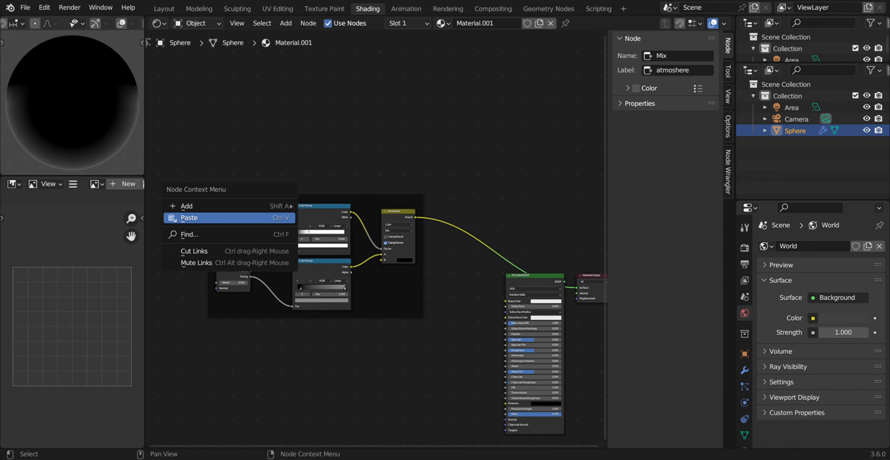
- Label the frame around the nodes "atmoshere"
click(297, 197)
click(680, 91)
text(atmoshere)
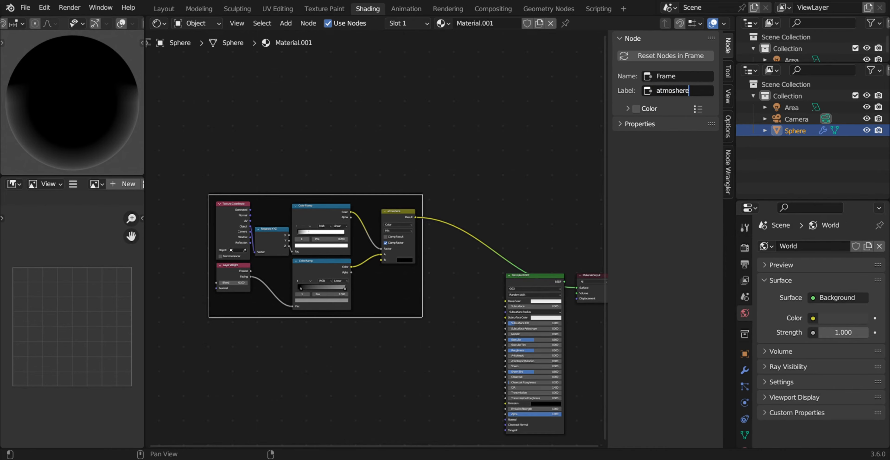
key(Return)
key(alt+a)
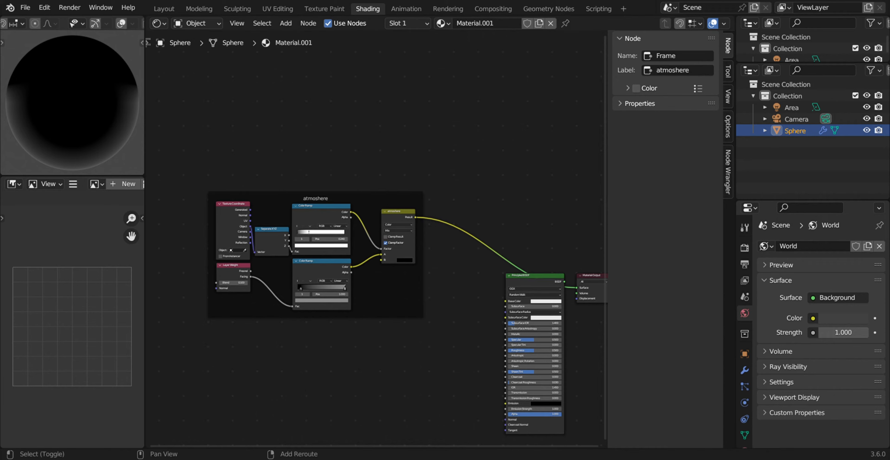
- Add an Emission shader and place it inside the frame beneath the Mix node
key(shift+a)
click(476, 220)
text(emi)
key(Return)
click(449, 266)
drag(452, 267, 392, 275)
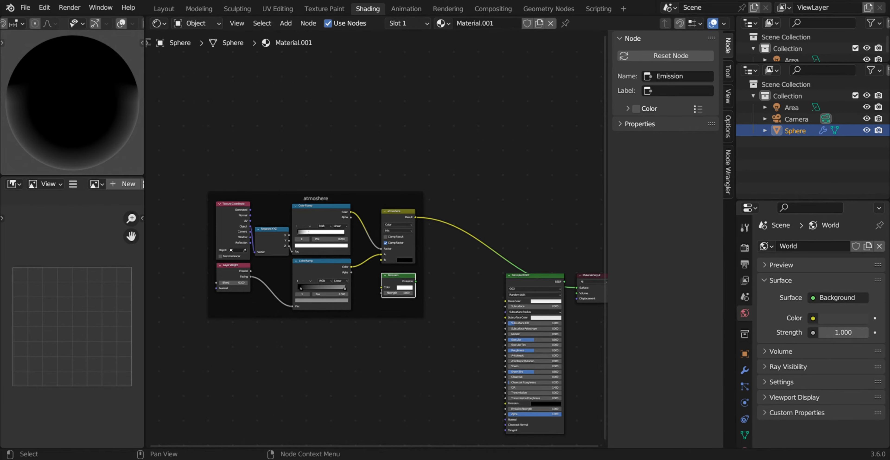
- Add a Mix Shader node just outside the frame, beside the Emission shader
key(shift+a)
click(465, 293)
text(mix)
click(480, 334)
click(449, 301)
scroll(450, 300, up, 7)
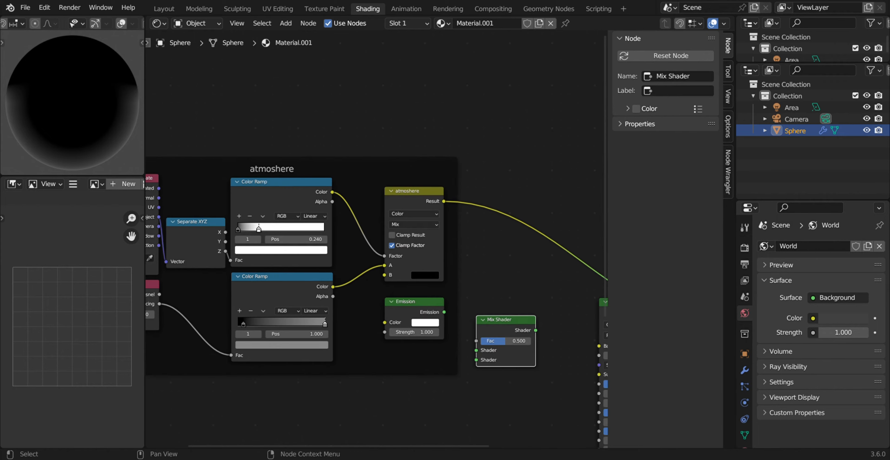
- Connect Emission to the Mix Shader's second Shader input and set the emission color to bright cyan
drag(446, 313, 477, 360)
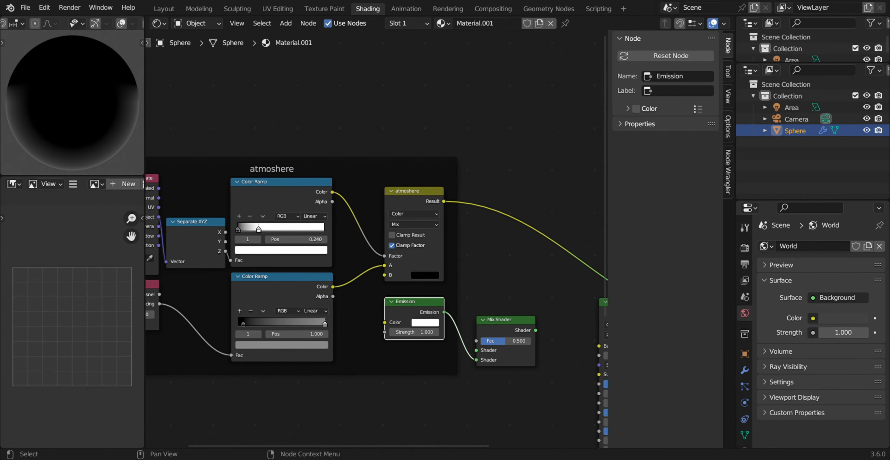
click(425, 322)
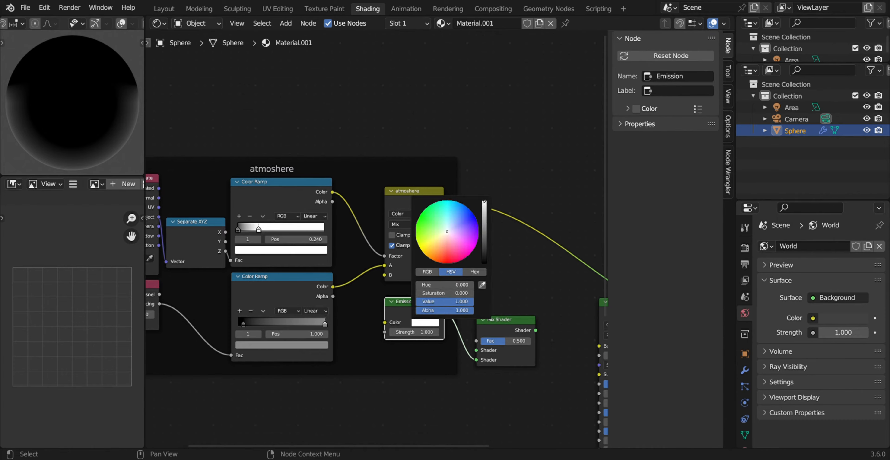
drag(441, 215, 448, 204)
- Wire the Principled BSDF, moved below the frame, into the Mix Shader's second Shader input and route the Mix Shader to the Material Output
middle_drag(498, 311, 499, 205)
middle_drag(599, 199, 586, 202)
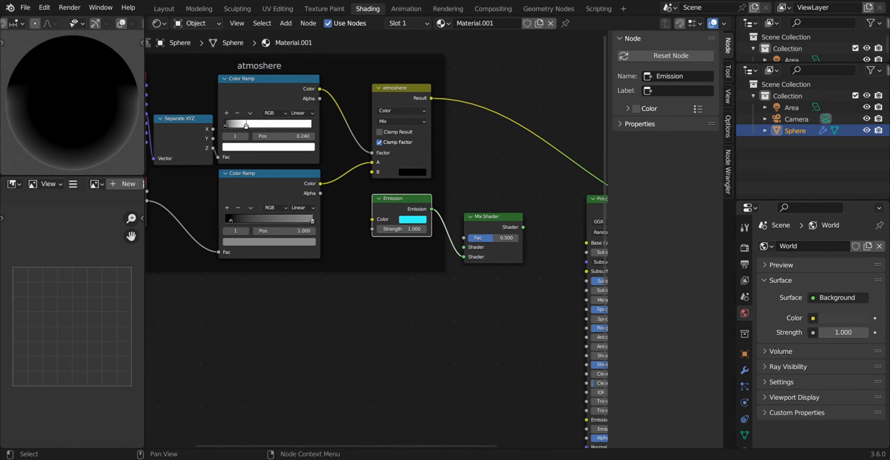
click(593, 199)
click(593, 199)
drag(601, 199, 338, 293)
drag(425, 302, 464, 257)
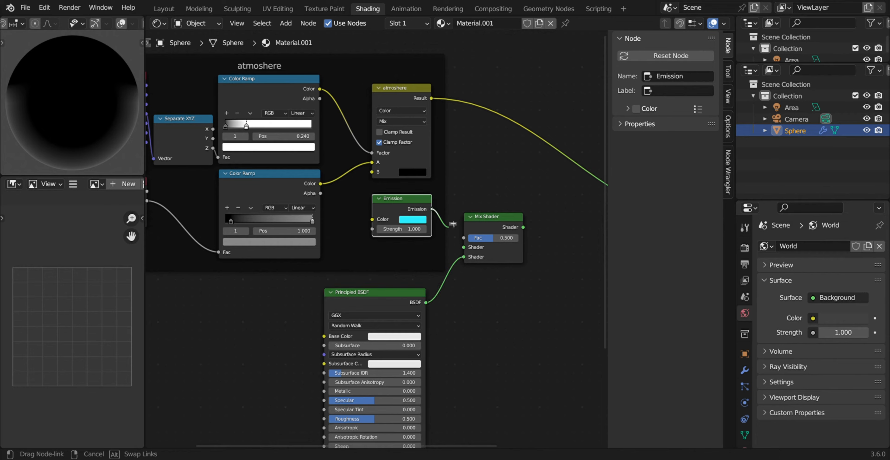
ctrl+shift+click(494, 242)
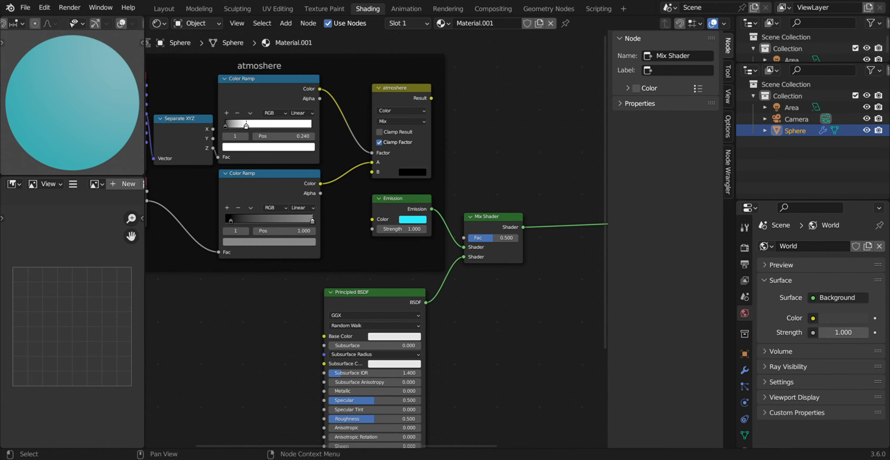
- Darken the Principled BSDF's base color to near black
click(394, 336)
drag(418, 315, 377, 315)
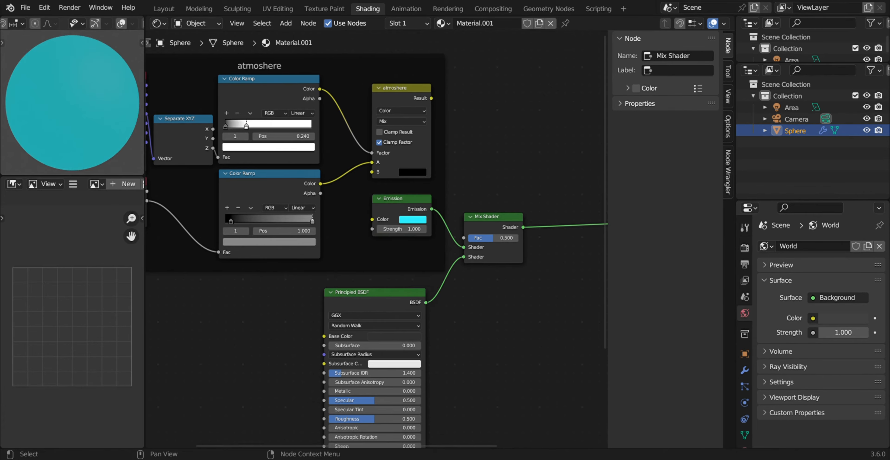
- Rewire the Mix Shader with the atmosphere Mix result as Fac, Principled BSDF as first shader and Emission as second
drag(425, 303, 463, 248)
drag(431, 209, 463, 257)
drag(431, 208, 464, 248)
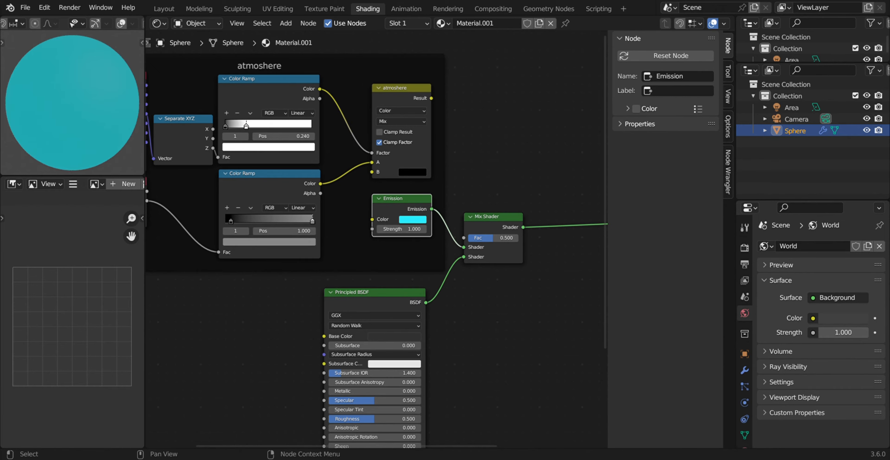
drag(431, 98, 464, 257)
drag(426, 302, 464, 246)
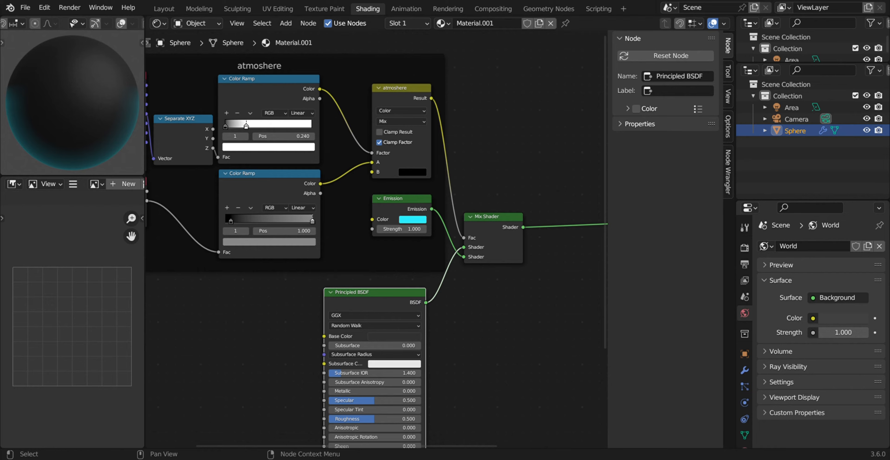
- Set the Emission shader's strength to 25
double_click(403, 229)
text(25)
key(Return)
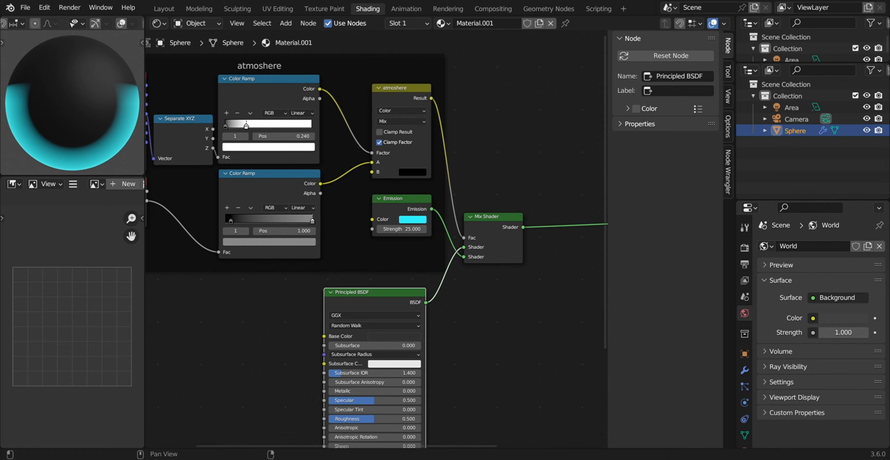
- Set the color of the lower Color Ramp's end stop to hex 7F7F7F
click(263, 147)
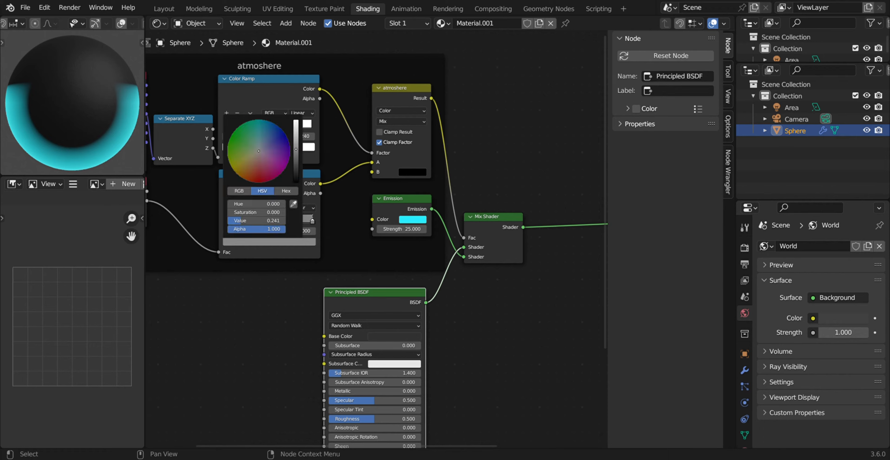
click(286, 191)
click(257, 205)
text(7F7F7F)
key(Return)
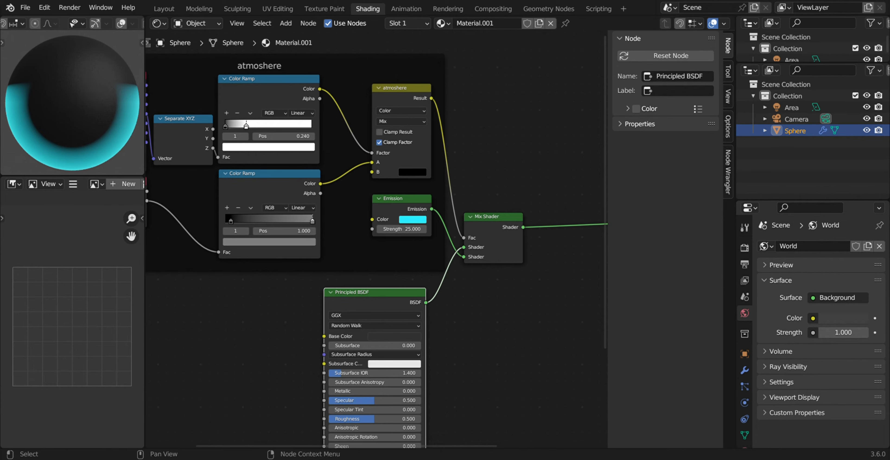
- Shift the Emission shader's color from cyan to a slightly bluer sky blue
click(412, 219)
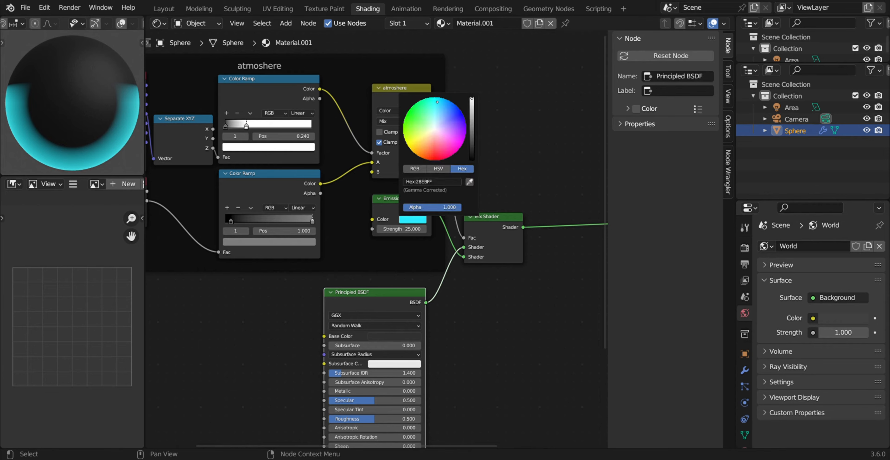
click(412, 220)
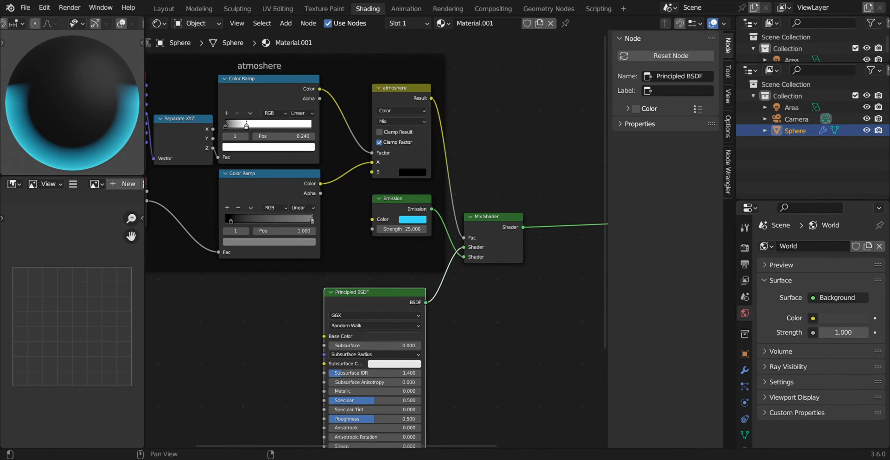
- Add a Checker Texture node beside the Principled BSDF and preview its color output on the sphere
middle_drag(193, 360, 324, 289)
key(shift+a)
click(324, 289)
text(che)
key(Return)
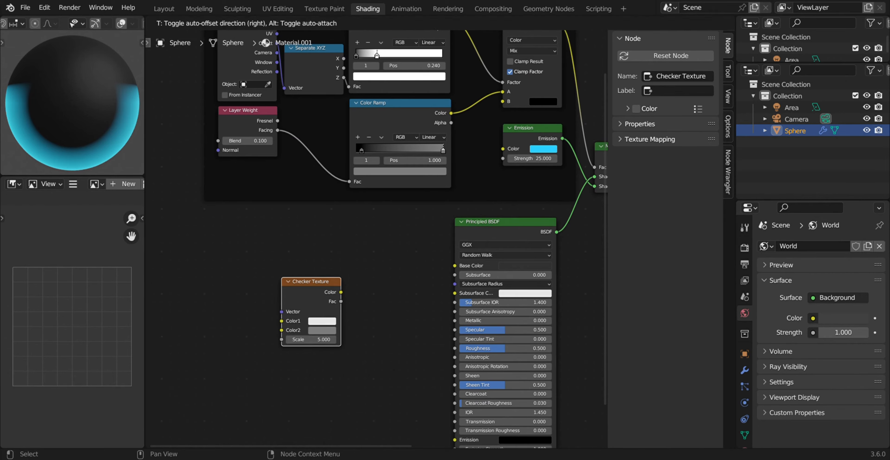
click(311, 294)
ctrl+shift+click(311, 294)
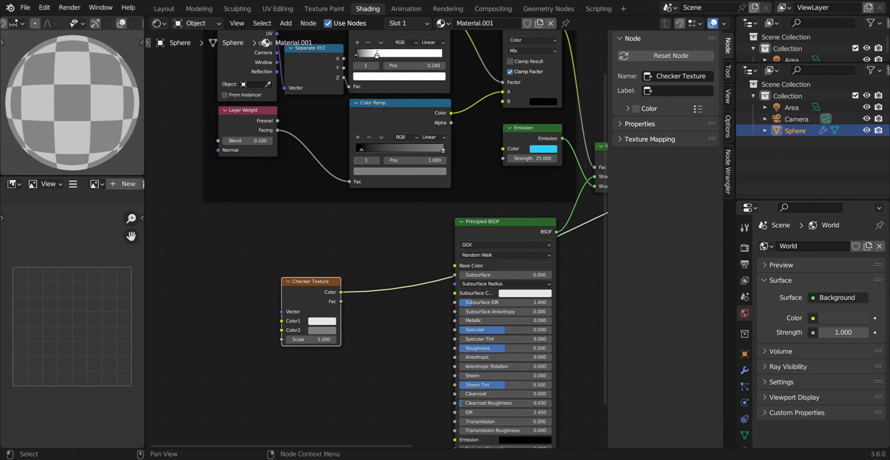
- Add a Noise Texture node in front of the Checker Texture
middle_drag(218, 285, 288, 264)
key(shift+a)
text(noi)
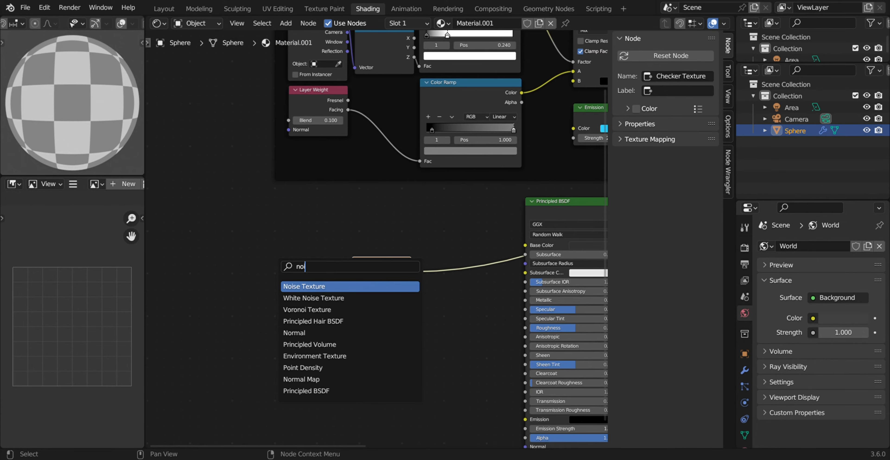
key(Return)
click(294, 264)
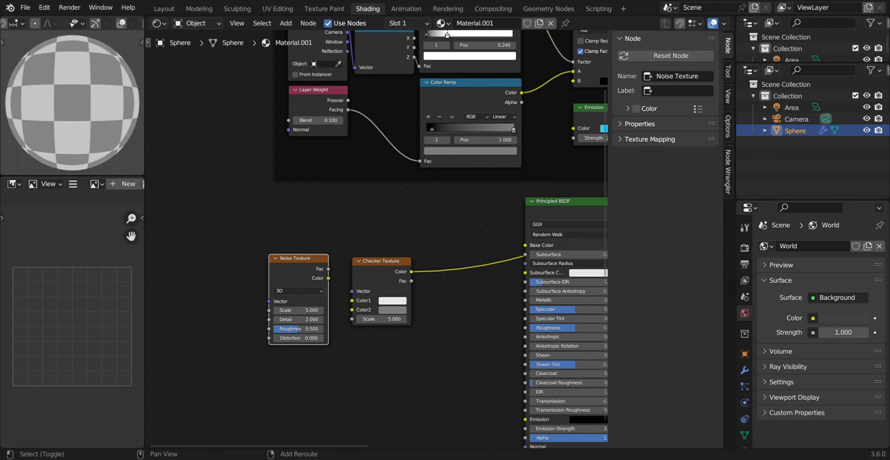
- Add a Texture Coordinate and Mapping setup to the Noise Texture, and delete the Mapping node
key(ctrl+t)
key(g)
click(295, 247)
click(241, 238)
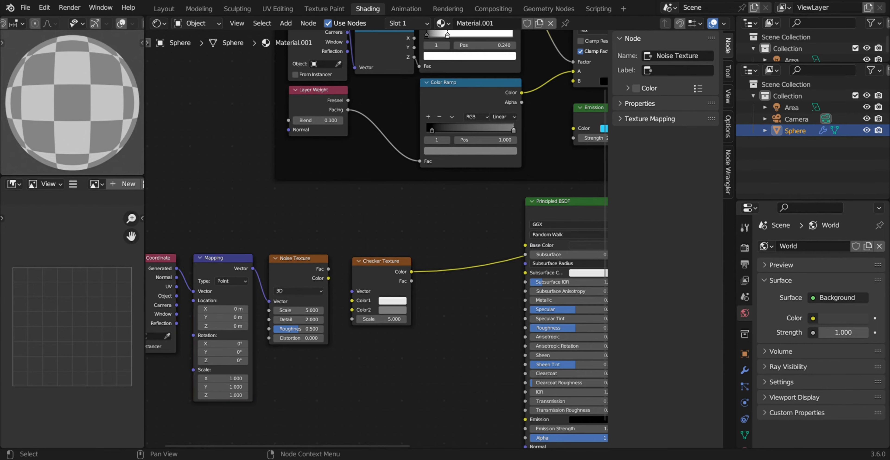
click(222, 258)
key(x)
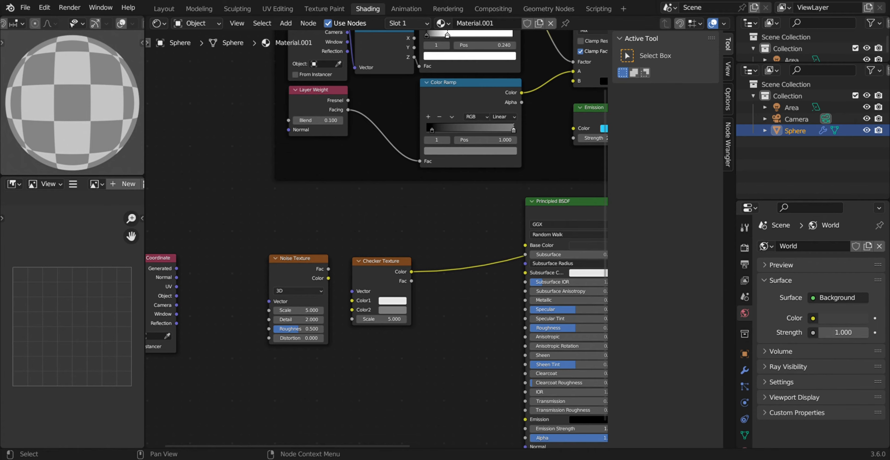
- Move the Texture Coordinate node closer, connect its Object output to the Noise Texture's Vector, and preview the noise
drag(159, 258, 231, 256)
drag(248, 293, 269, 302)
ctrl+shift+click(299, 260)
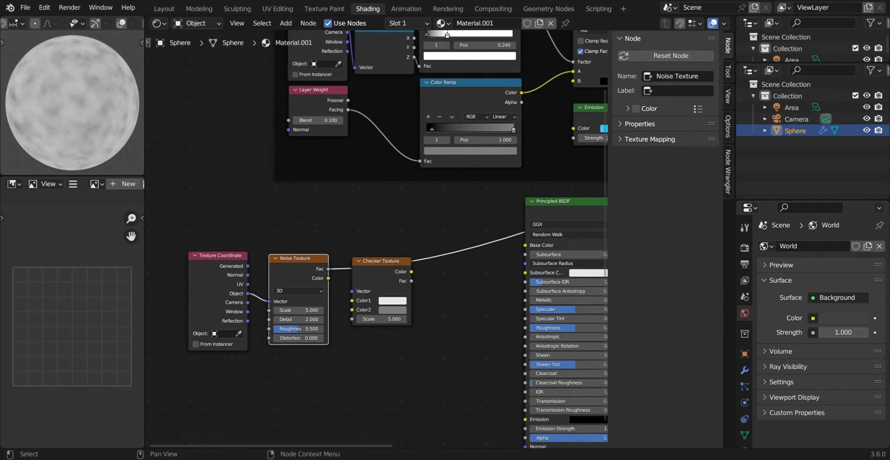
- Set the Noise Texture's scale to 1, detail to 15 and roughness to 0.75
double_click(298, 311)
text(1)
key(Tab)
text(15)
key(Return)
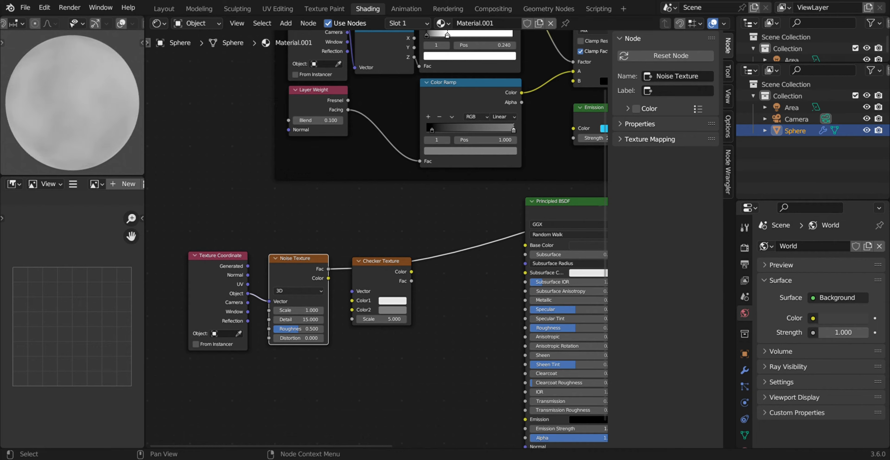
double_click(298, 329)
text(0.75)
key(Return)
- Connect the Noise Texture's Color output to the Checker Texture's Vector and preview the Checker Texture
drag(328, 278, 352, 291)
right_click(456, 218)
ctrl+right_drag(424, 227, 446, 286)
ctrl+shift+click(382, 268)
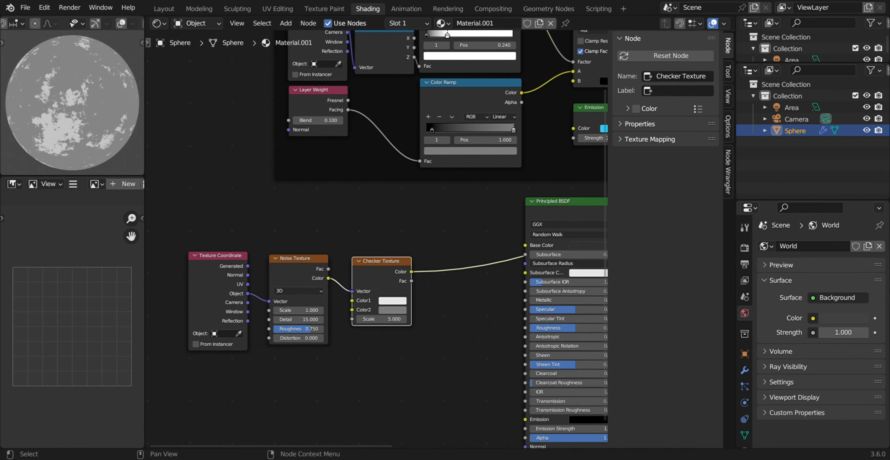
- Set the Checker Texture's Color2 to black and darken Color1 to a mid grey
click(393, 310)
drag(451, 222, 451, 257)
click(393, 300)
drag(451, 184, 451, 204)
click(393, 300)
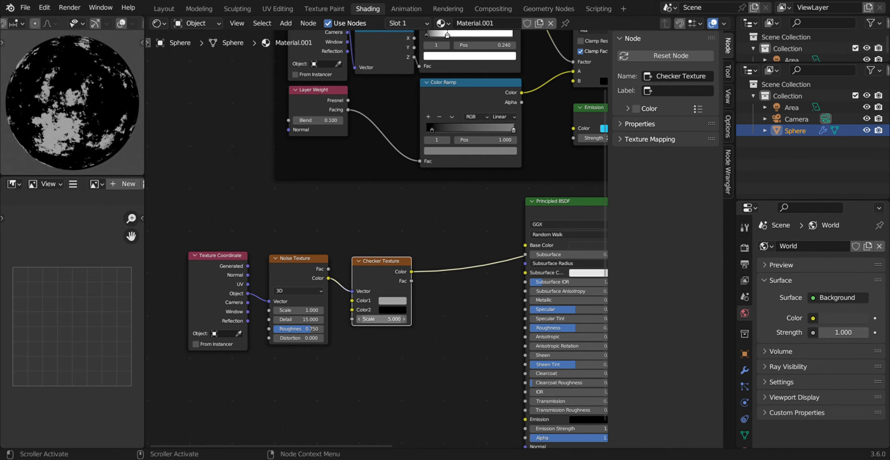
- Try Checker Texture scales of 5.76 and 3.75, and undo the last scale change
double_click(382, 319)
text(5.76)
key(Return)
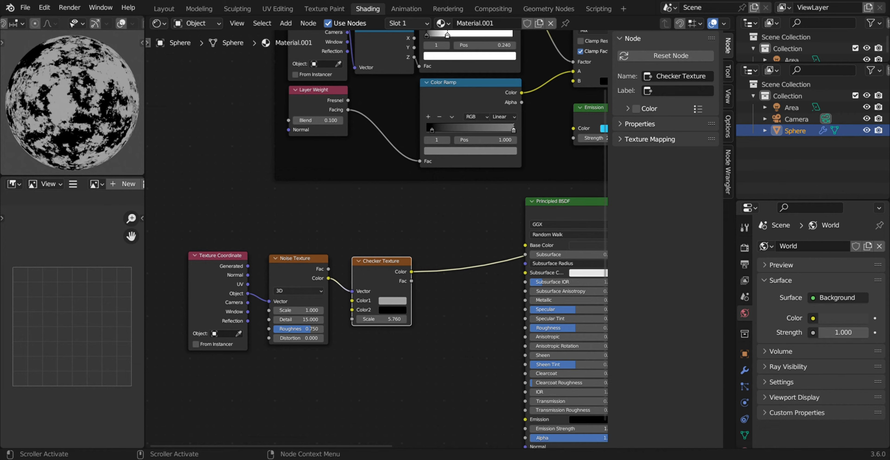
double_click(382, 319)
text(3.75)
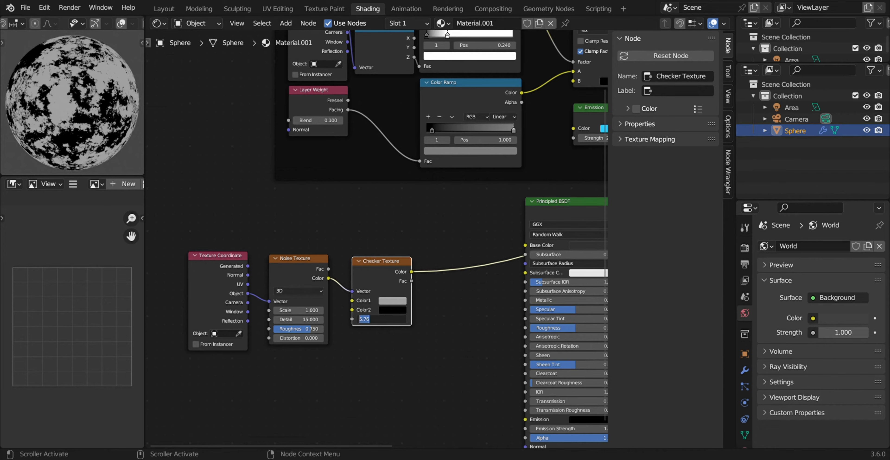
key(Return)
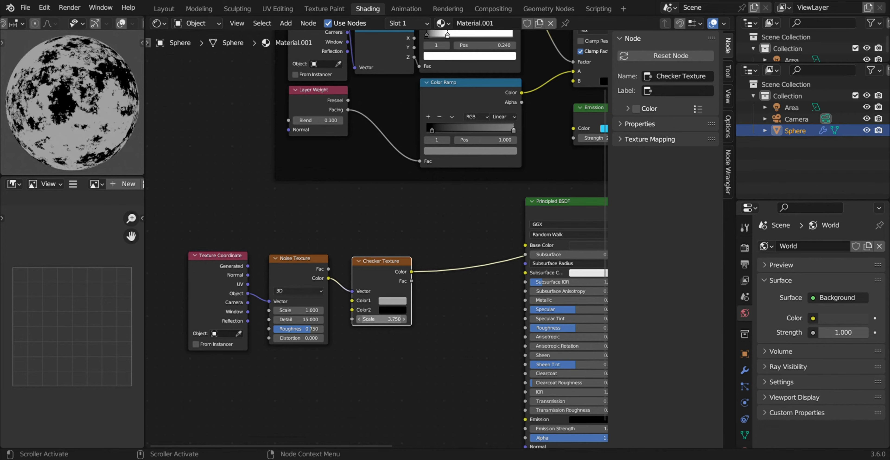
key(ctrl+z)
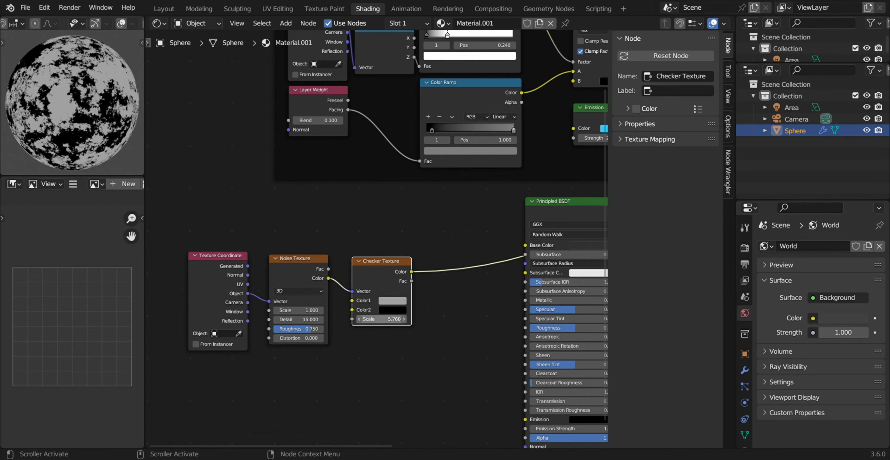
- Set the Checker Texture's scale to 5.56
drag(382, 319, 395, 319)
drag(380, 319, 412, 318)
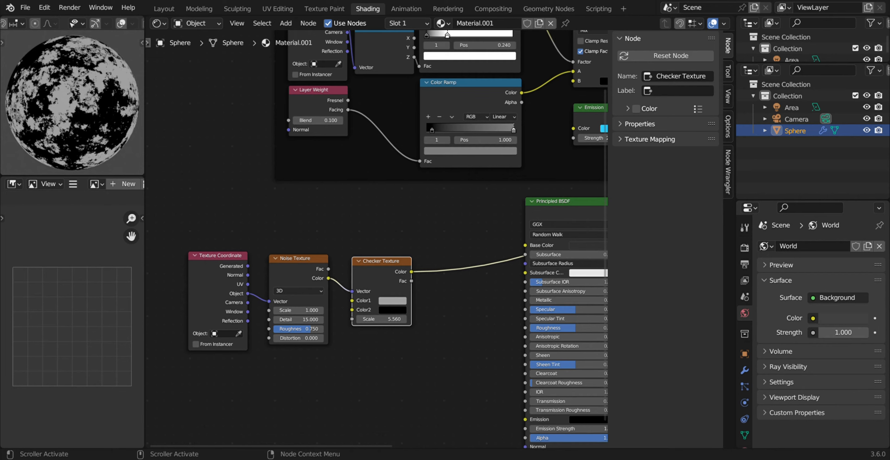
- Add a Frame and place the Noise Texture and Checker Texture nodes inside it
key(shift+a)
text(sfra)
key(Return)
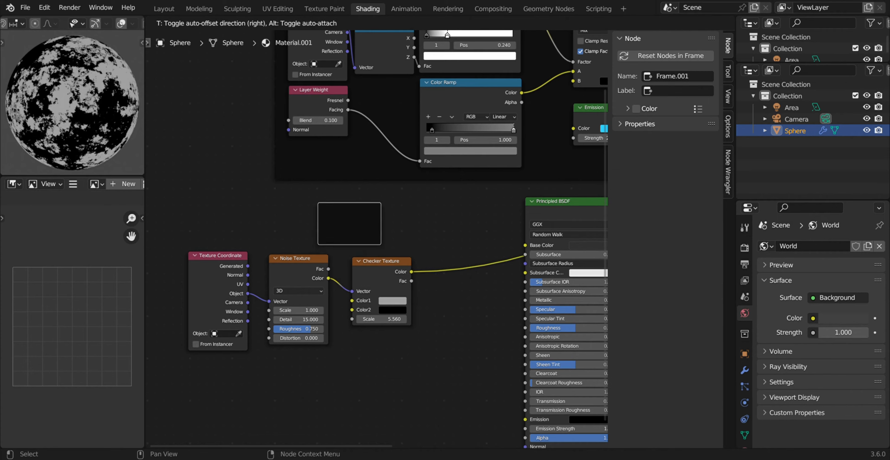
click(313, 229)
click(371, 261)
shift+click(319, 259)
drag(320, 260, 357, 211)
- Move the Texture Coordinate node down, below the level of the new frame, and save the file
drag(228, 255, 224, 321)
middle_drag(224, 320, 245, 235)
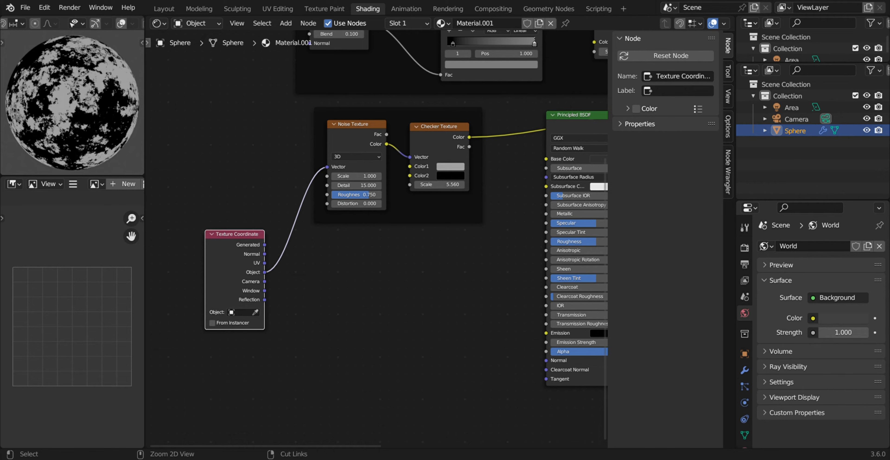
key(ctrl+s)
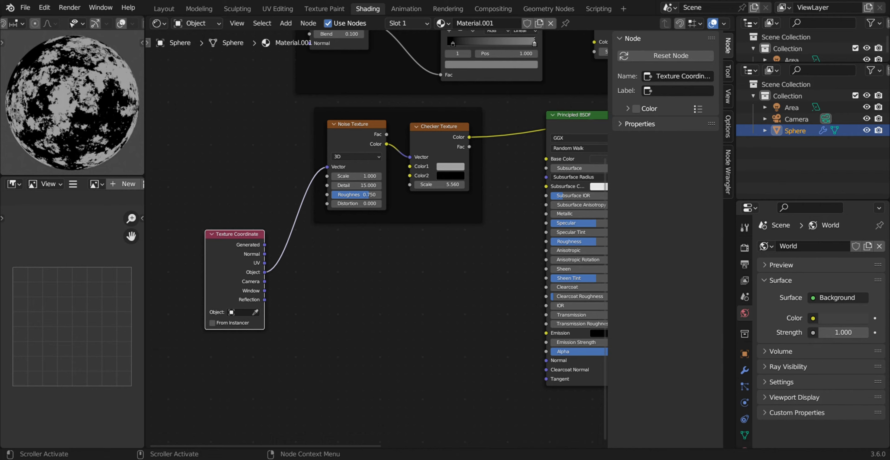
- Add a Voronoi Texture below the frame, preview it, and set its feature output to Distance to Edge
key(shift+a)
text(voronoi)
key(Return)
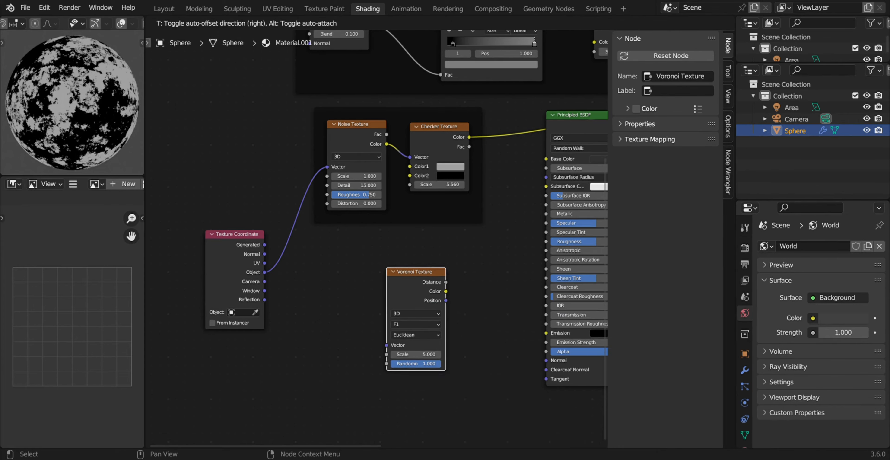
click(413, 266)
drag(415, 266, 429, 258)
ctrl+shift+click(431, 259)
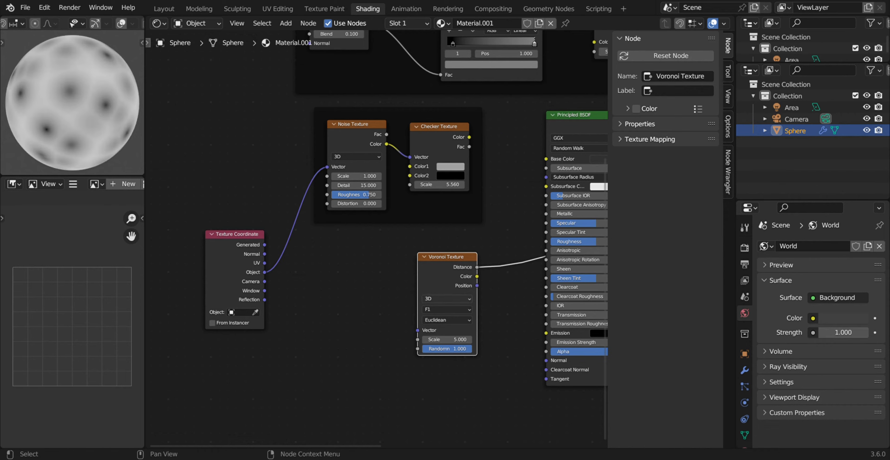
click(447, 310)
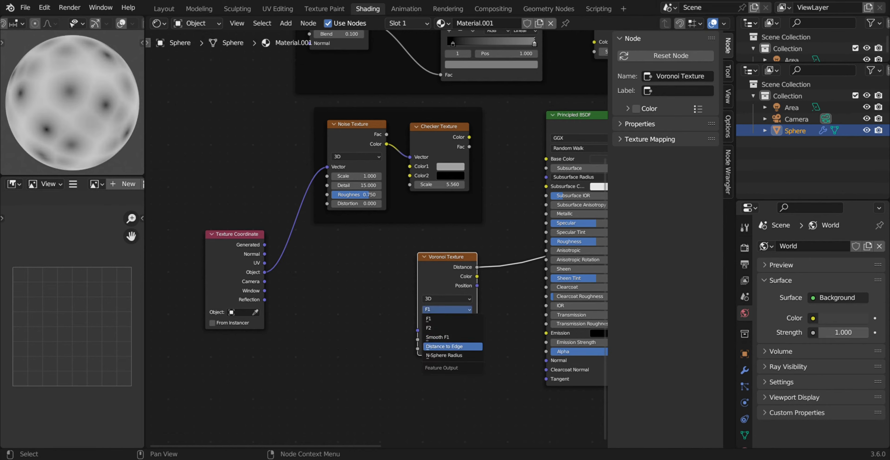
click(445, 348)
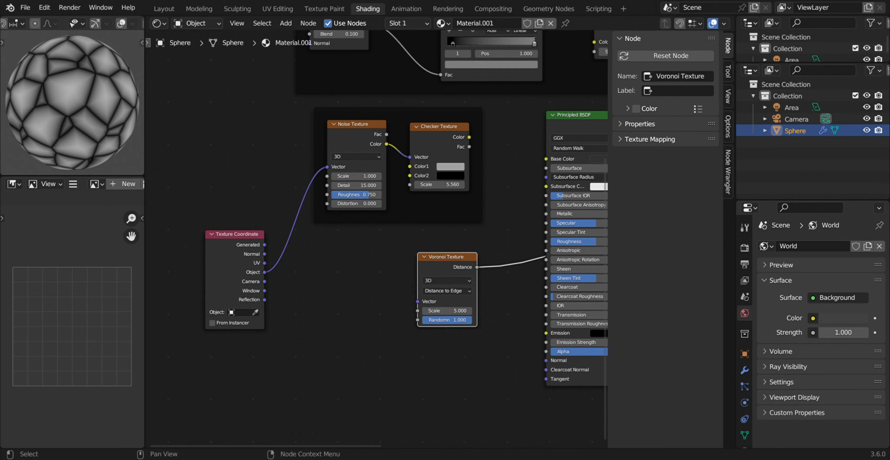
- Connect the Texture Coordinate's Object output to the Voronoi Texture's Vector and insert a Noise Texture between them
click(237, 234)
drag(265, 272, 418, 301)
key(shift+s)
key(Escape)
key(shift+a)
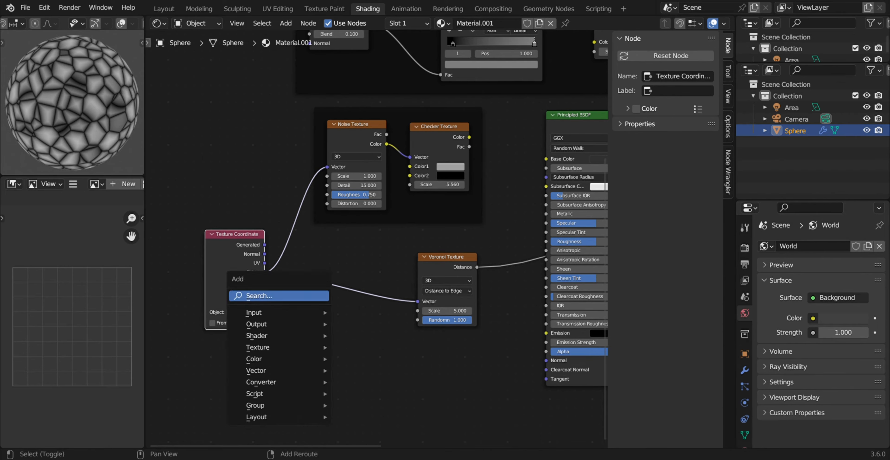
text(noise)
key(Return)
key(Return)
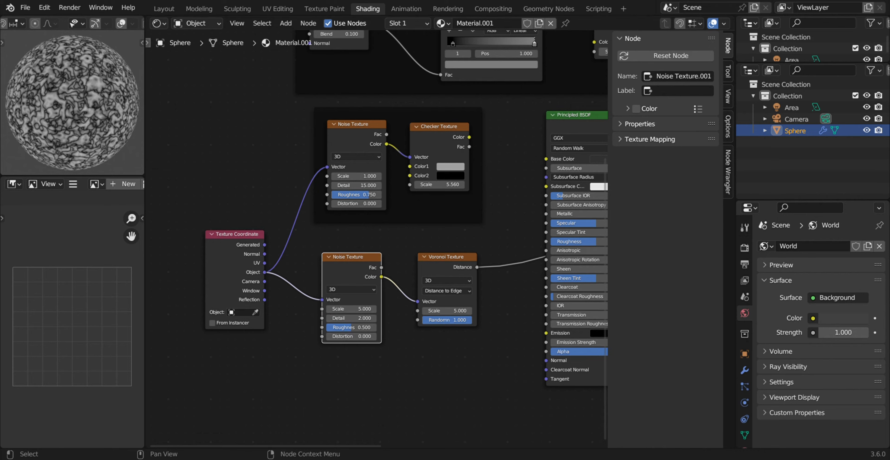
- Set the second Noise Texture's scale to 2, detail to 15 and roughness to 0.6
double_click(351, 309)
text(2)
key(Return)
double_click(352, 318)
text(15)
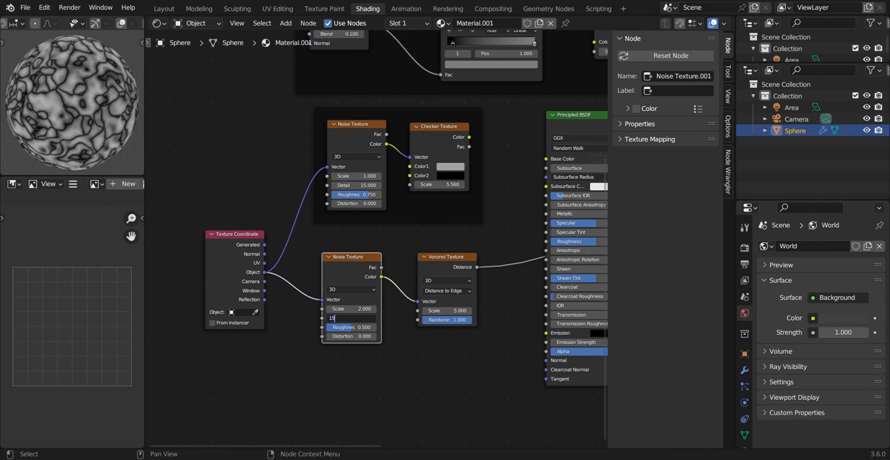
key(Return)
double_click(351, 327)
text(0.6)
key(Return)
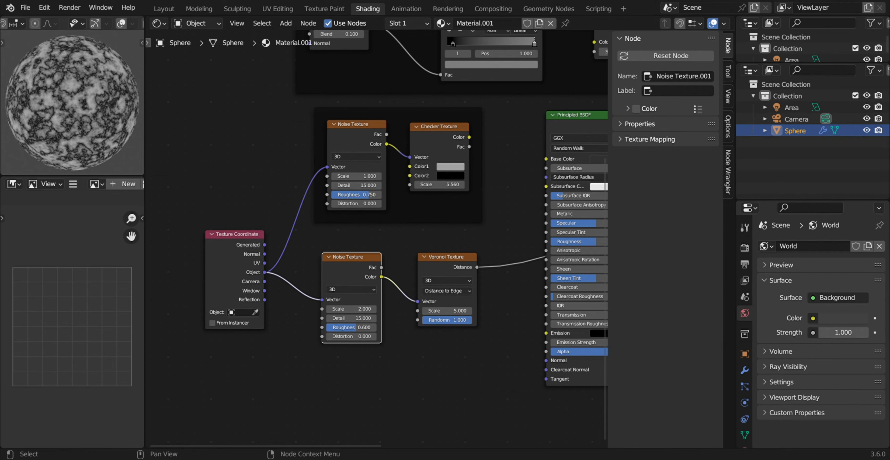
- Add a second Frame and place the second Noise Texture and the Voronoi Texture inside it
key(shift+a)
click(379, 320)
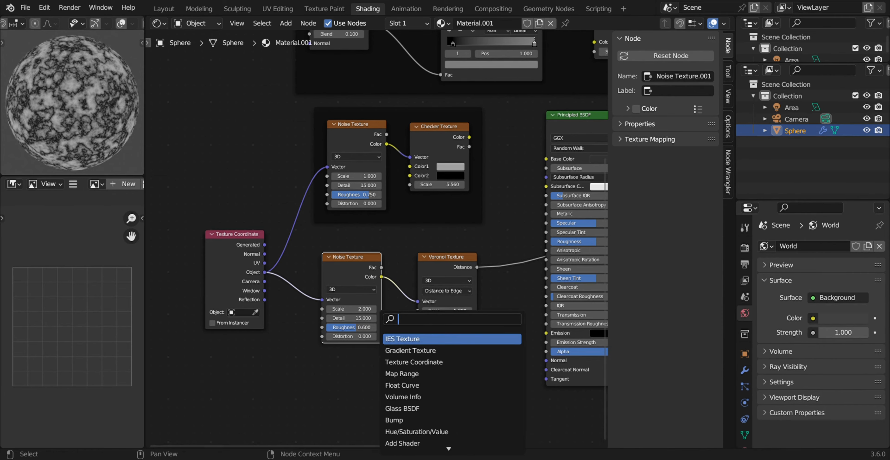
text(fra)
key(Return)
click(369, 255)
click(367, 256)
shift+click(446, 257)
drag(446, 258, 445, 252)
- Add another Voronoi Texture node below the second frame
key(shift+a)
click(345, 318)
text(vor)
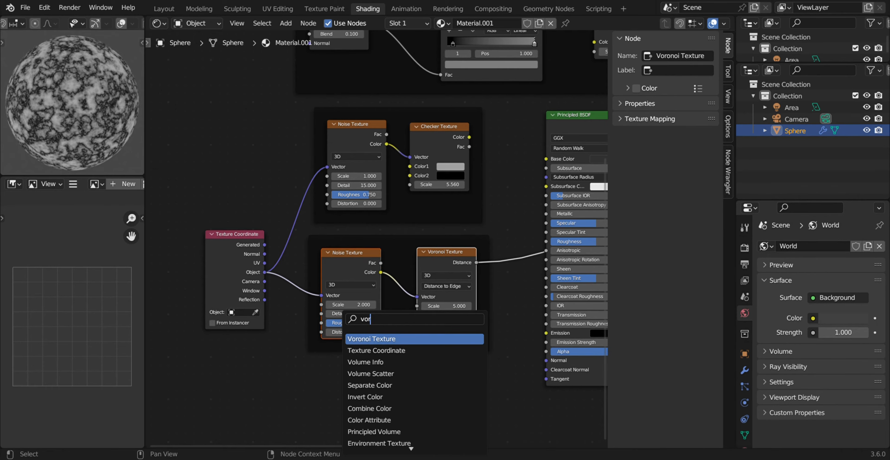
key(Return)
click(438, 376)
- Label the noise and checker frame "ice" and the noise and Voronoi frame "planet details"
click(439, 209)
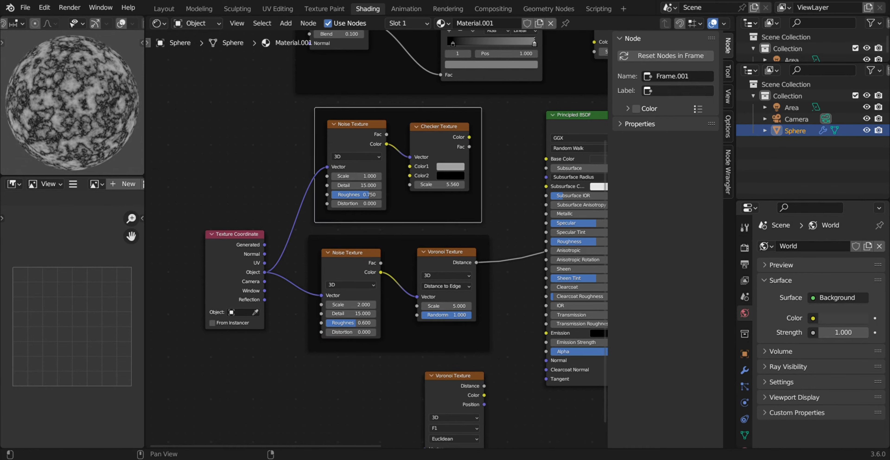
click(677, 90)
text(ice)
key(Return)
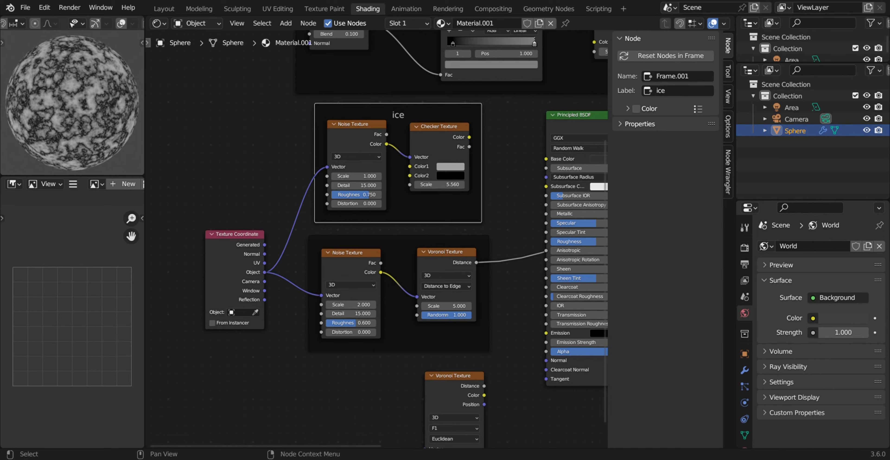
click(435, 242)
click(678, 91)
text(planet details)
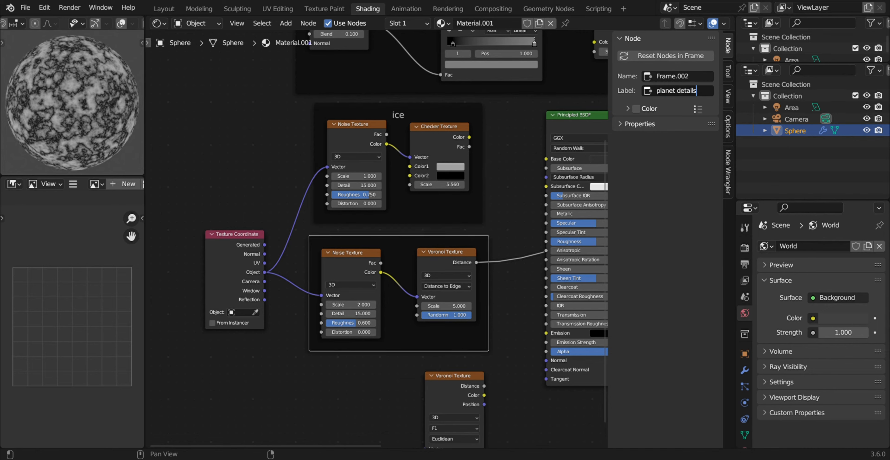
key(Return)
- Preview the unframed Voronoi Texture and set its feature output to F2 and distance metric to Minkowski
middle_drag(401, 308, 393, 242)
scroll(394, 241, up, 1)
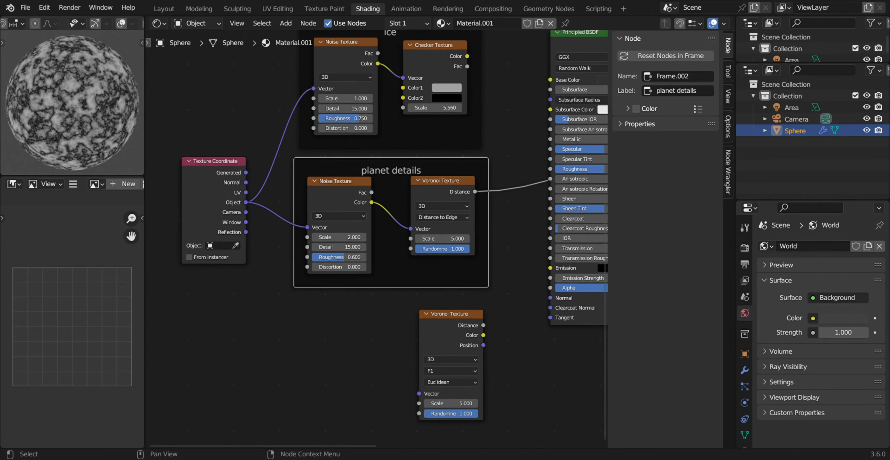
ctrl+shift+click(445, 332)
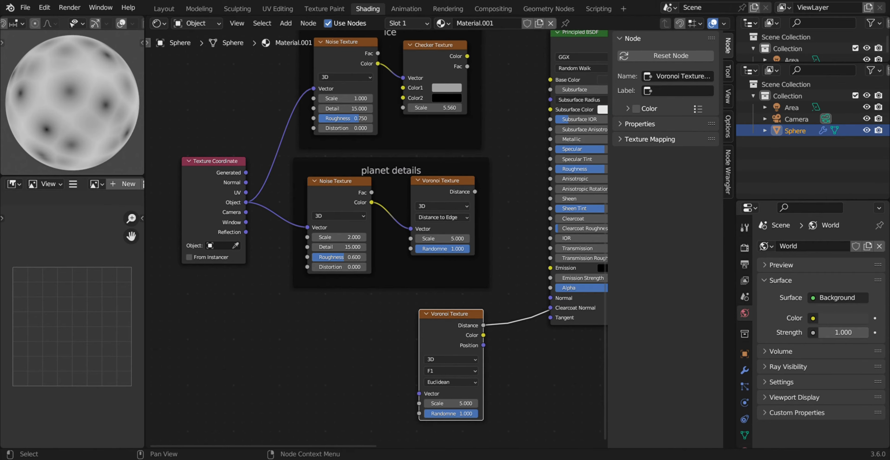
click(451, 371)
click(449, 391)
click(450, 382)
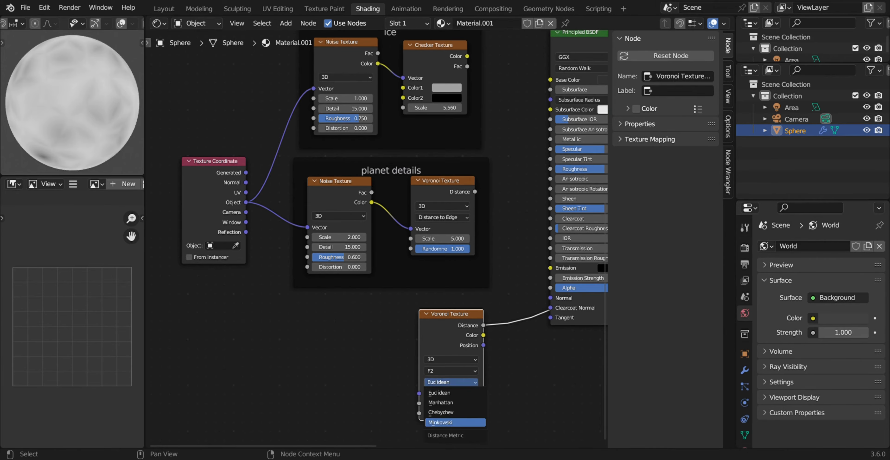
click(450, 423)
- Add a third Noise Texture node in front of the F2 Voronoi Texture
key(shift+a)
click(314, 324)
text(no)
key(Return)
click(319, 323)
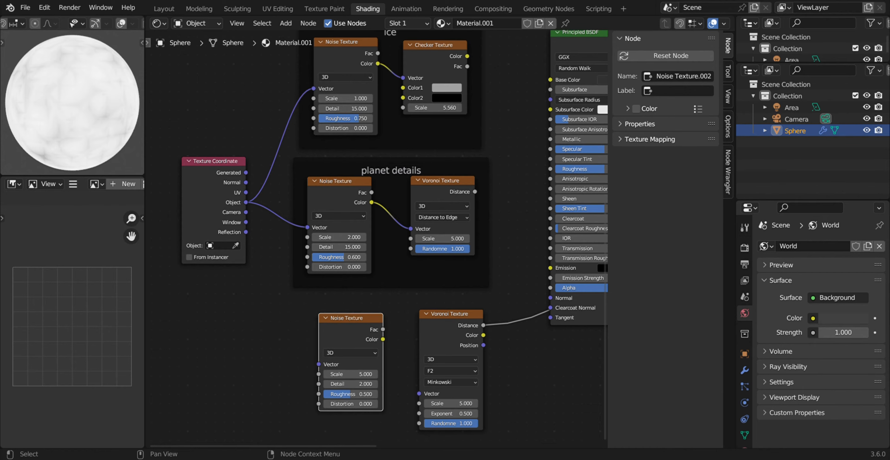
- Feed the Object coordinates through the new Noise Texture's Fac output into the F2 Voronoi Texture, and set the Voronoi scale to 8
drag(246, 202, 318, 364)
drag(383, 329, 419, 394)
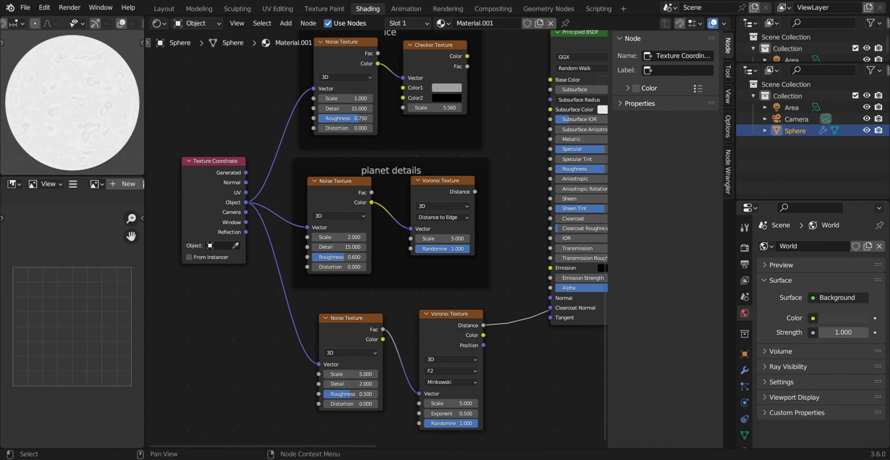
click(446, 404)
text(8)
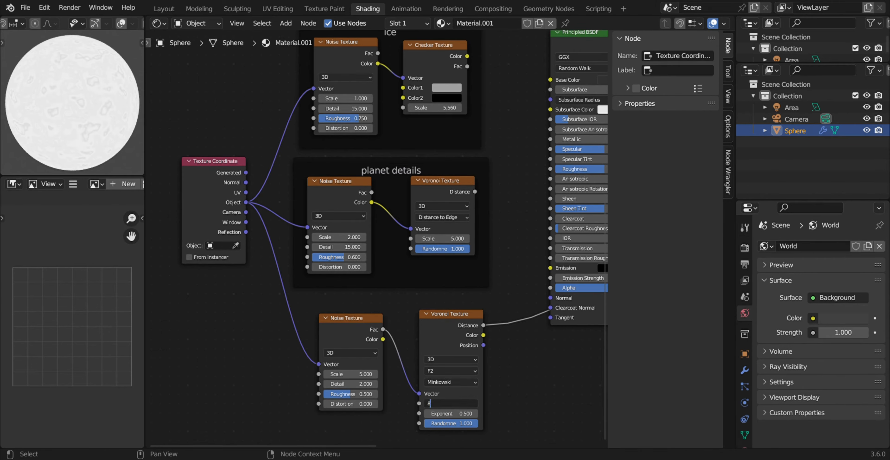
key(Return)
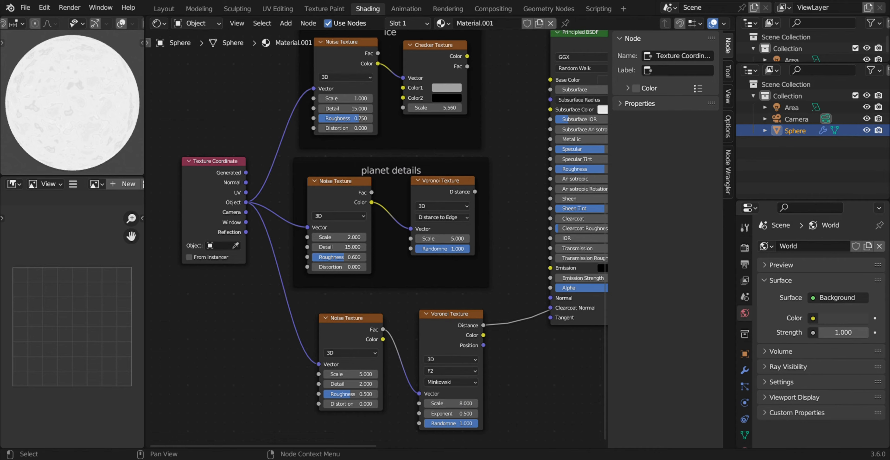
- Set the third Noise Texture's scale to 1 and its detail to 15
click(350, 374)
text(1)
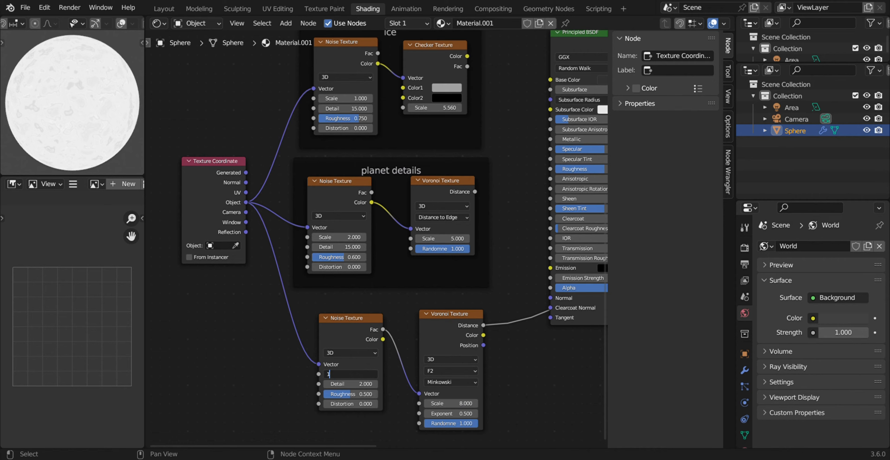
key(Return)
click(350, 384)
text(15)
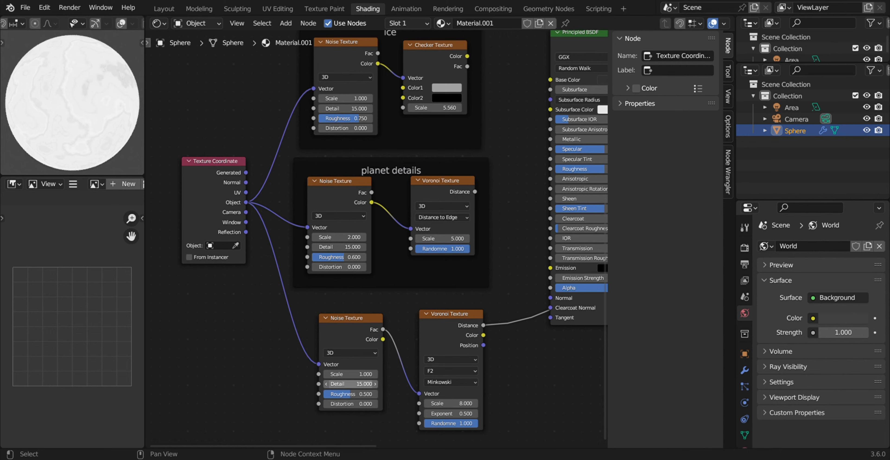
key(Return)
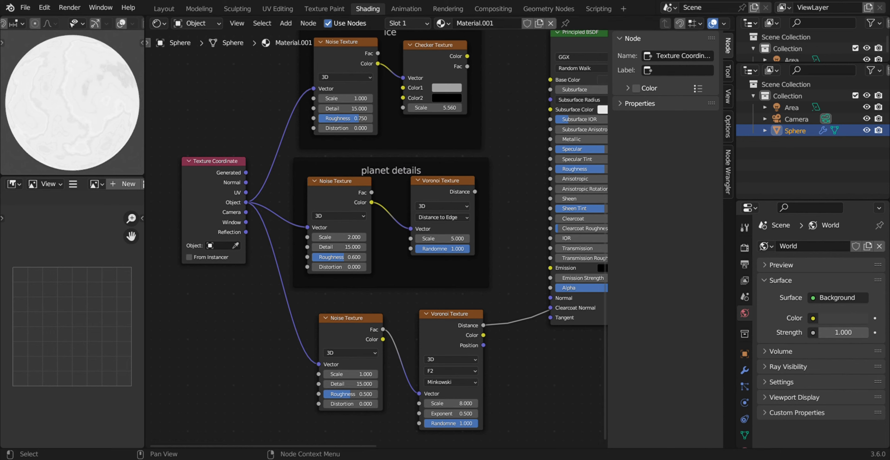
- Insert a Math node after the F2 Voronoi Texture's Distance output and move the Texture Coordinate node further away from the textures
key(shift+a)
text(smath)
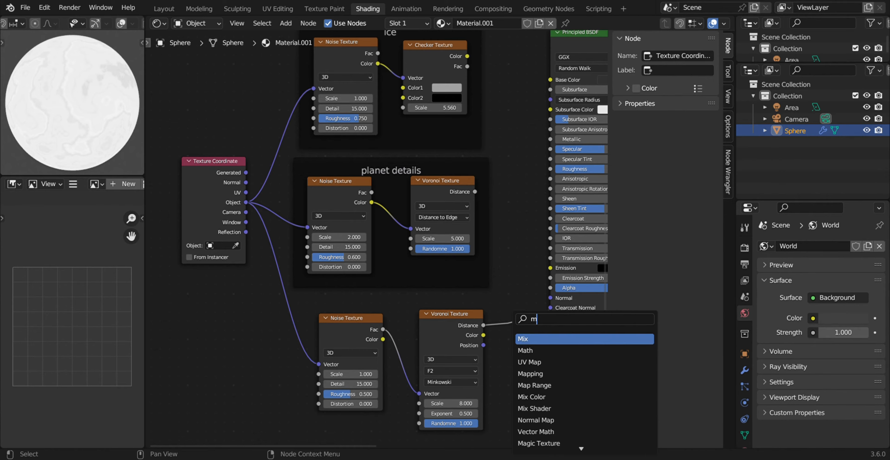
key(Return)
click(508, 324)
drag(508, 324, 537, 331)
drag(546, 305, 482, 310)
drag(215, 162, 149, 164)
middle_drag(276, 294, 246, 280)
- Set the Math node to Divide with a divisor of 21
click(458, 321)
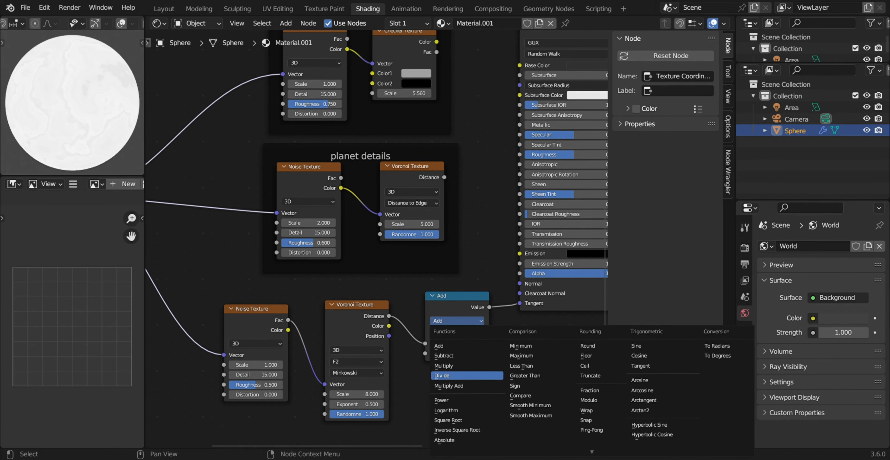
click(459, 376)
click(457, 354)
text(21)
key(Return)
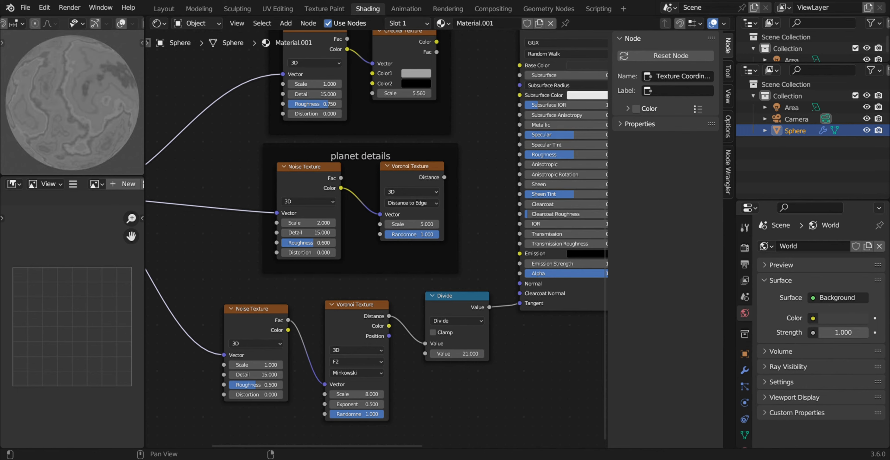
- Move the third Noise Texture and the Divide node closer to the F2 Voronoi Texture and add a Frame node over them
drag(257, 308, 284, 307)
drag(457, 296, 428, 306)
key(shift+a)
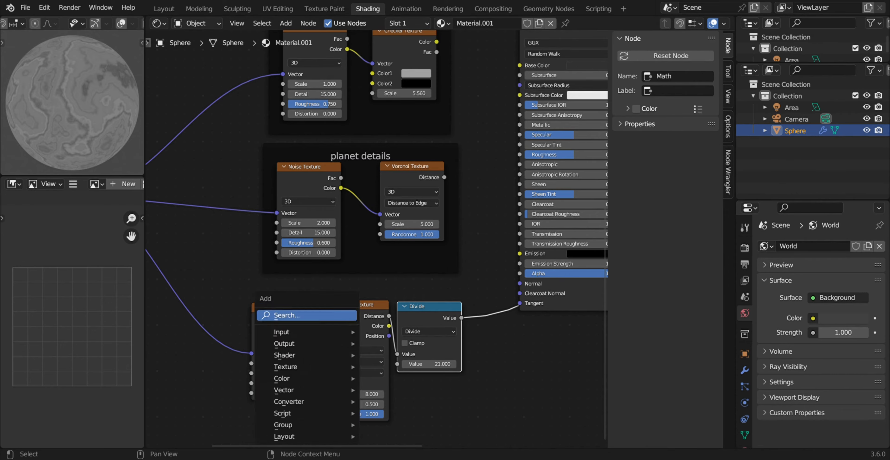
click(344, 314)
text(fra)
key(Return)
click(339, 305)
- Put the third Noise Texture, the F2 Voronoi Texture and the Divide node inside the new frame
click(284, 308)
shift+click(356, 305)
shift+click(428, 307)
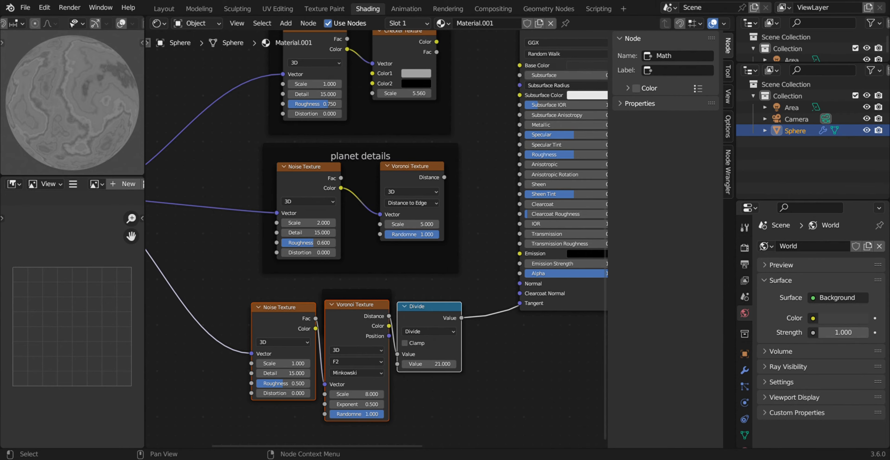
drag(428, 306, 430, 309)
click(492, 339)
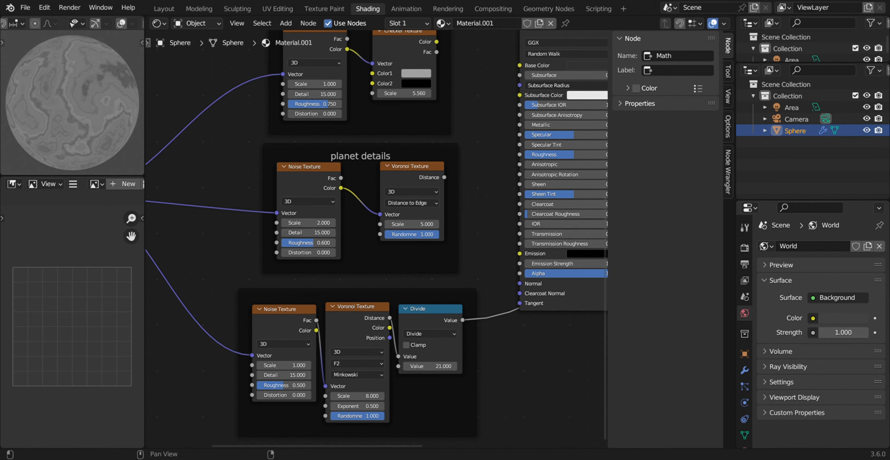
- Label the new frame "mountain"
click(474, 298)
click(677, 90)
text(mountain)
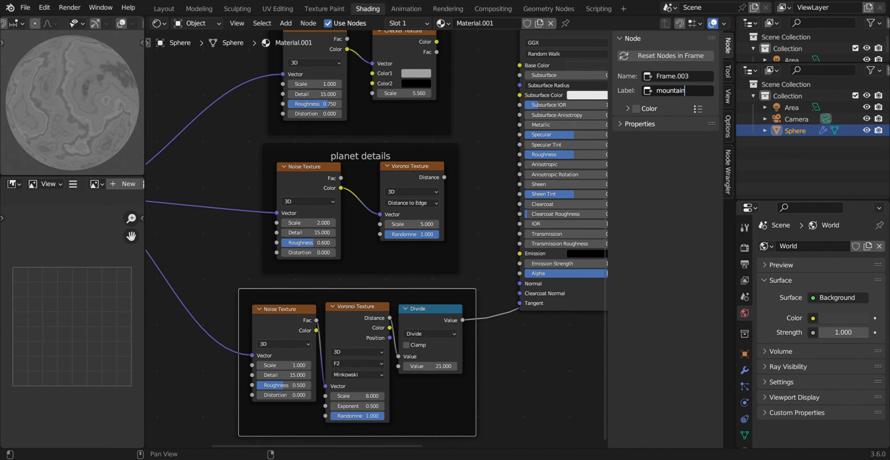
key(Return)
- Move the Principled BSDF out of the way and add a color Mix node beside the ice and planet details frames
scroll(373, 352, down, 2)
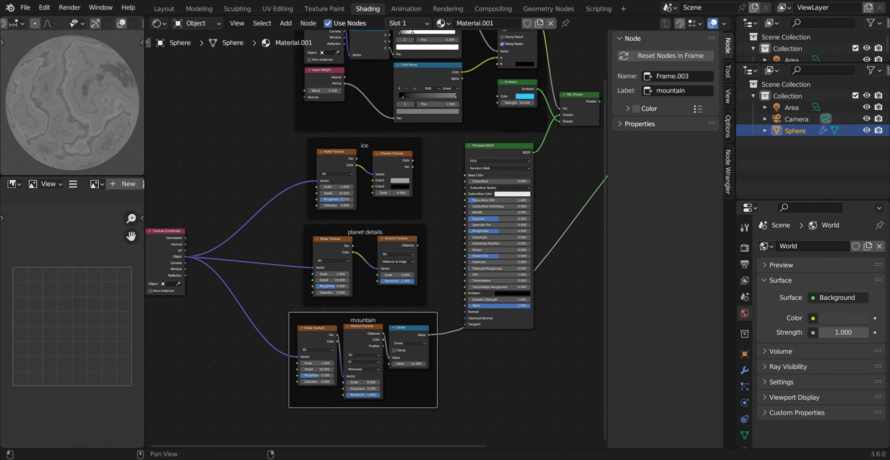
drag(498, 146, 557, 219)
scroll(511, 113, up, 4)
key(shift+a)
text(smi)
click(417, 279)
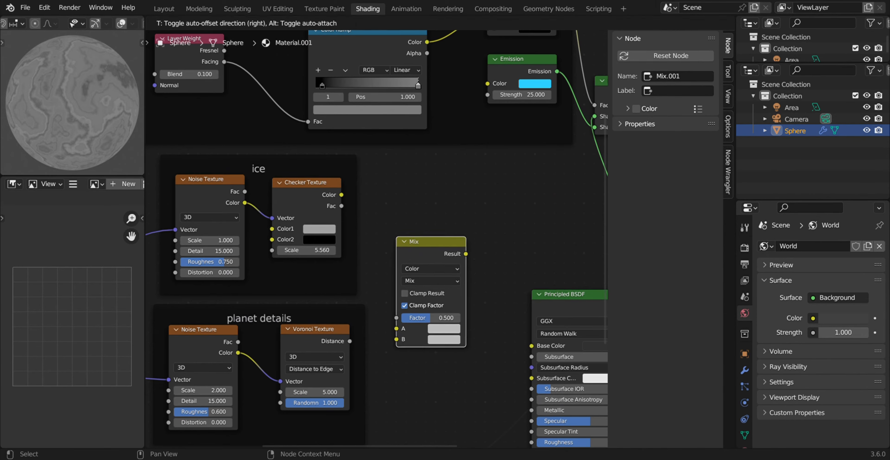
click(426, 283)
- Connect the planet details Voronoi distance to the Mix node's A and the ice Checker color to its Factor, and preview the mix
drag(350, 341, 407, 333)
drag(342, 195, 407, 322)
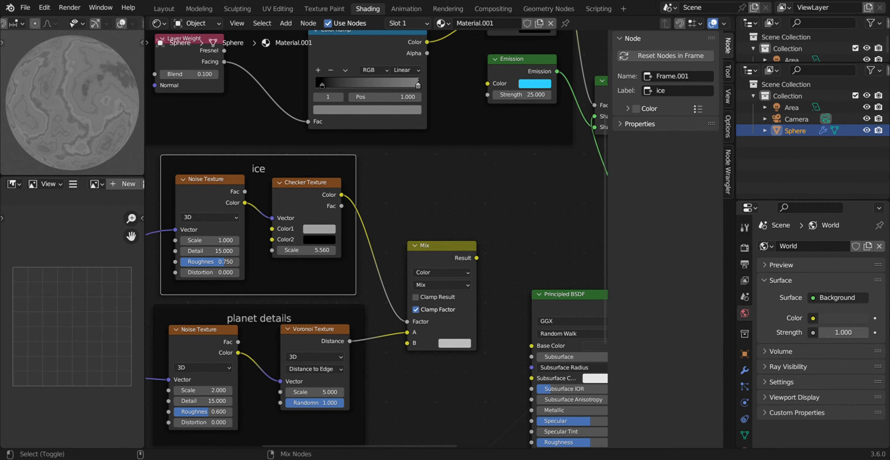
ctrl+shift+click(436, 246)
- Try the mountain frame's Divide value as the Mix node's B input
middle_drag(422, 366, 429, 247)
drag(377, 376, 415, 224)
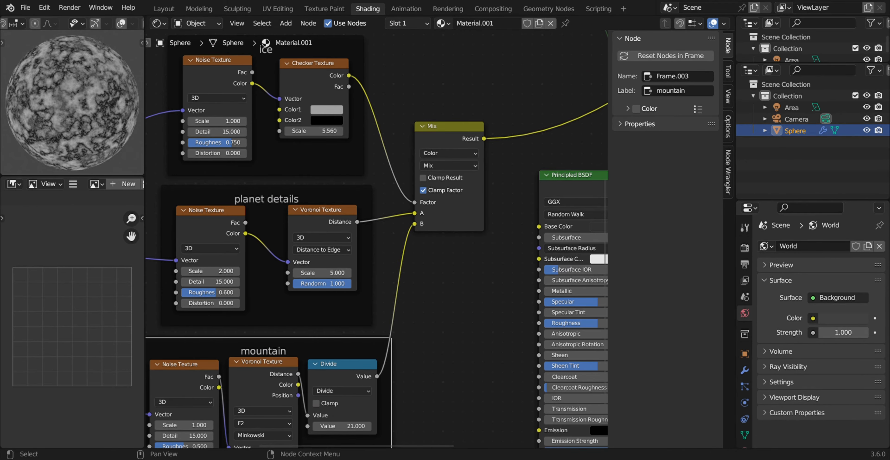
drag(415, 223, 428, 274)
- Make the Mix node's B color white and insert a duplicate of the node after it, with the Principled BSDF moved lower
click(462, 223)
drag(530, 103, 531, 80)
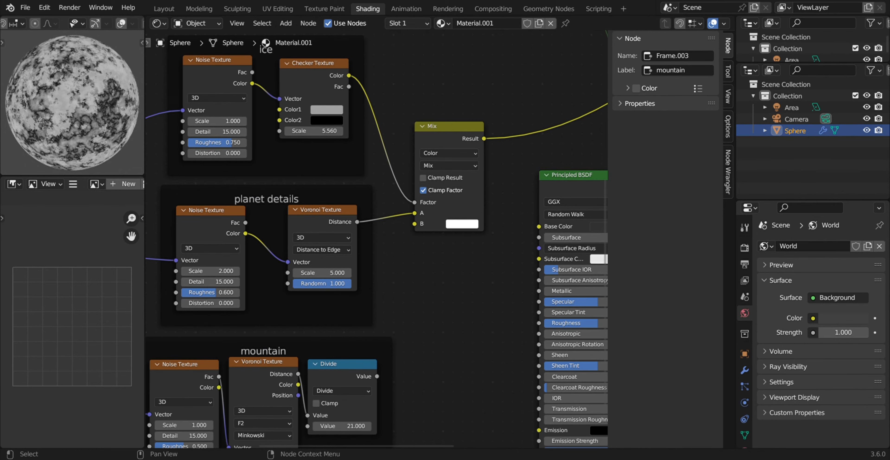
middle_drag(484, 242, 401, 272)
key(shift+d)
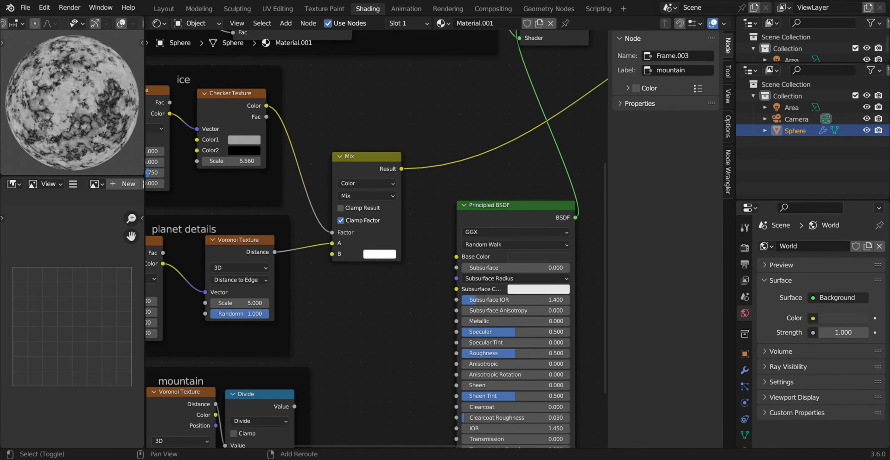
click(475, 149)
drag(542, 206, 569, 326)
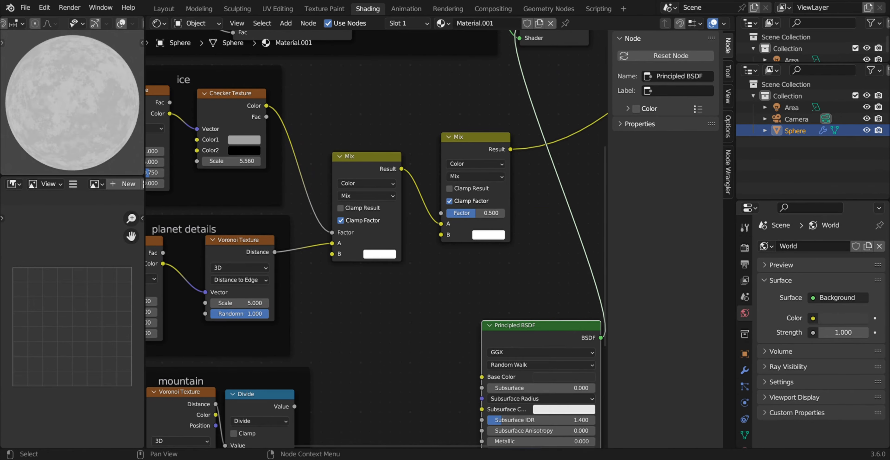
- Connect the mountain Divide value to the second Mix node's B input and set that node to Lighten with a factor of 1
drag(294, 406, 441, 235)
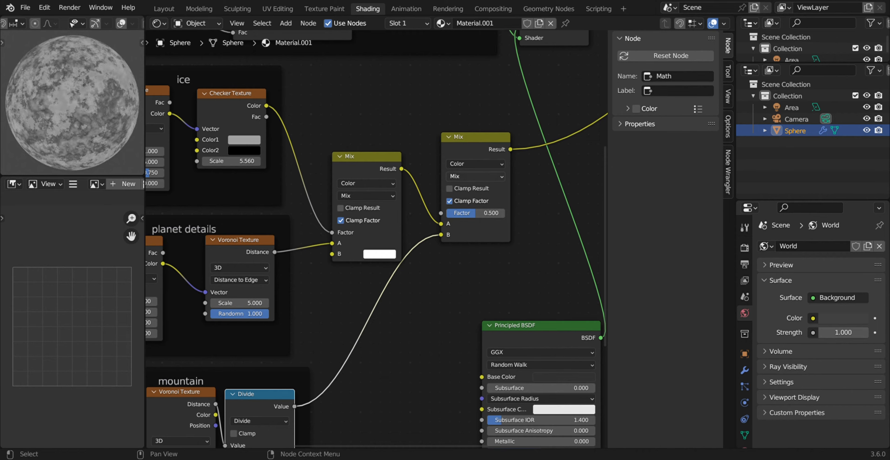
click(476, 176)
click(463, 252)
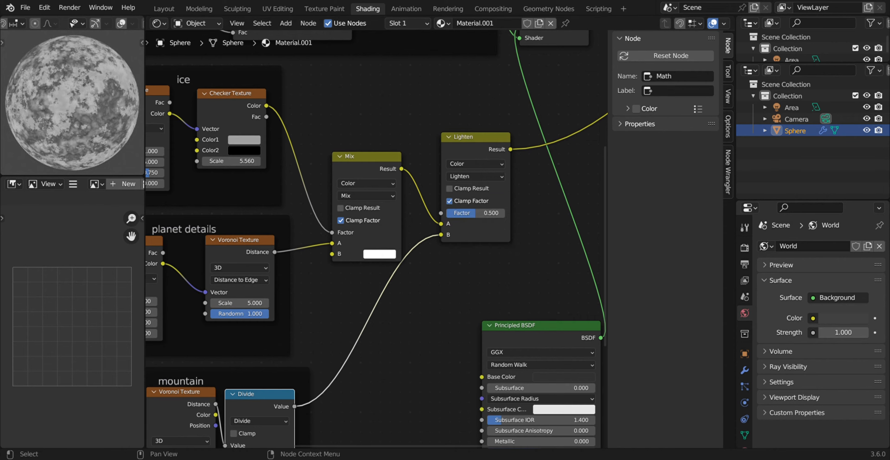
drag(475, 213, 505, 213)
- Insert a Color Ramp node between the mountain Divide value and the Lighten node's B input
key(shift+a)
text(s)
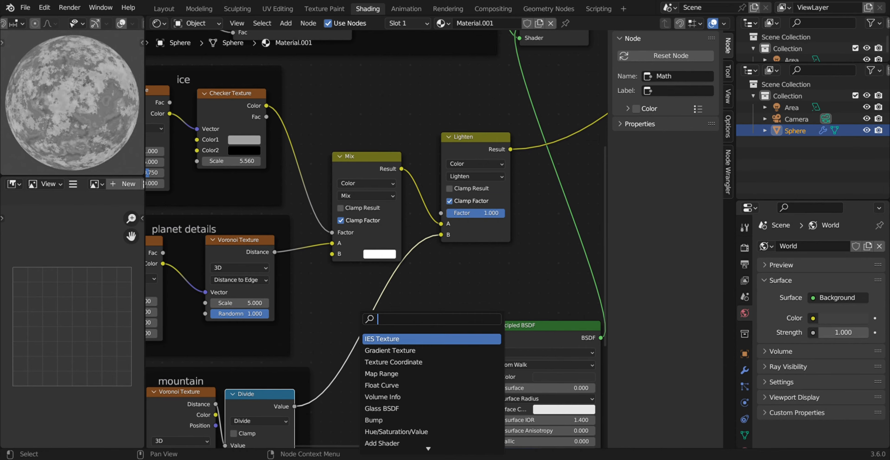
text(col)
key(Down)
key(Return)
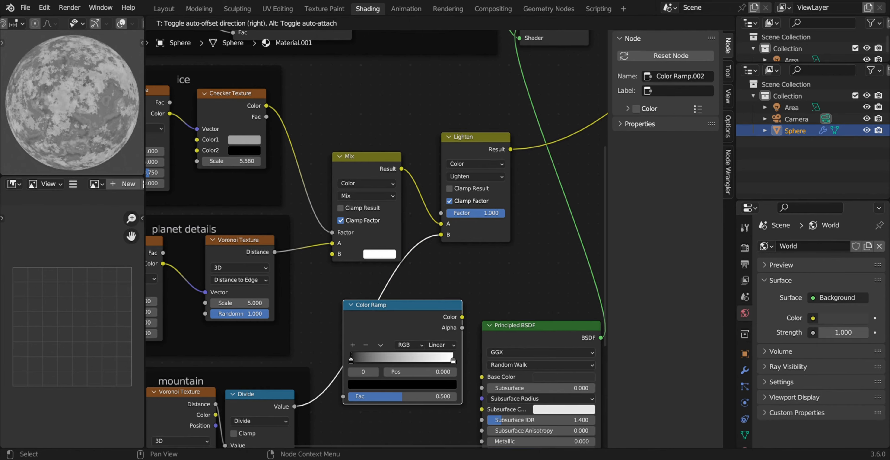
click(359, 305)
middle_drag(359, 305, 398, 230)
key(g)
click(395, 304)
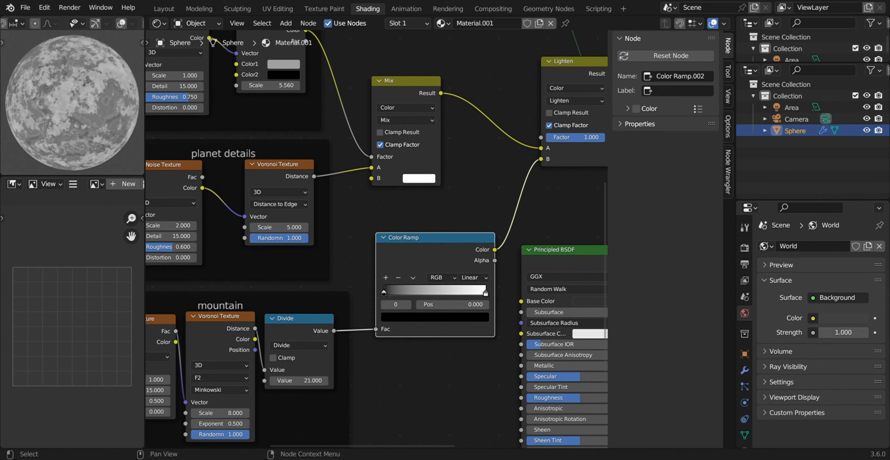
- Reverse the Color Ramp's stops so white comes first, with the black stop at position 0.119
drag(384, 293, 404, 293)
drag(486, 293, 399, 294)
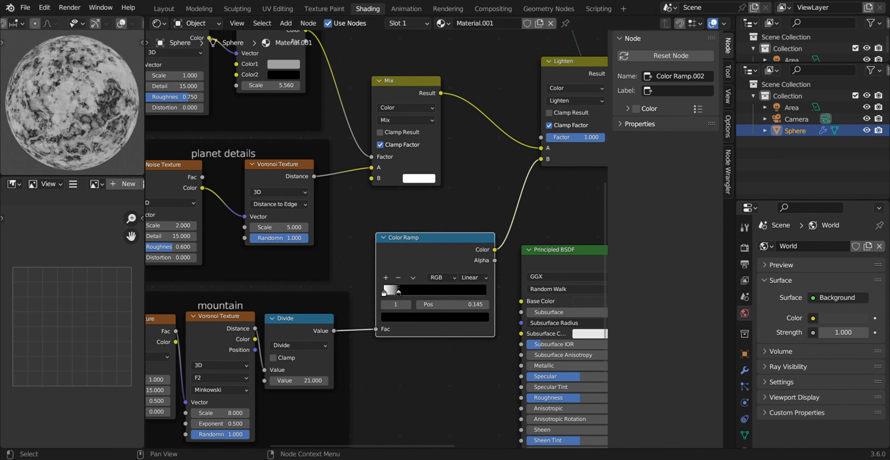
double_click(452, 305)
text(0.119)
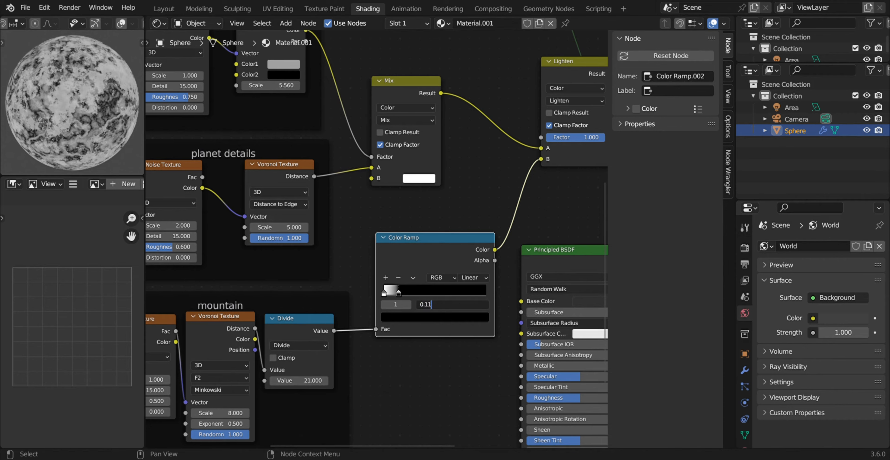
key(Return)
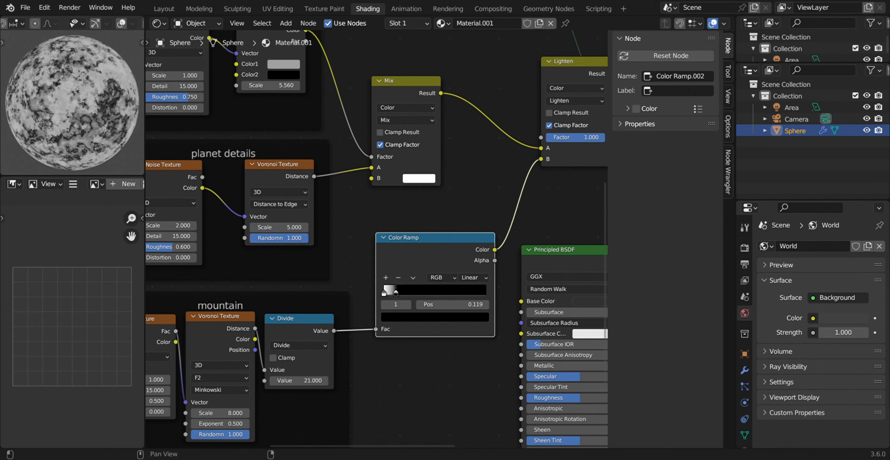
- Place the Principled BSDF just after the Lighten node and move the Mix Shader close to the Material Output
middle_drag(566, 239, 312, 377)
drag(317, 388, 429, 136)
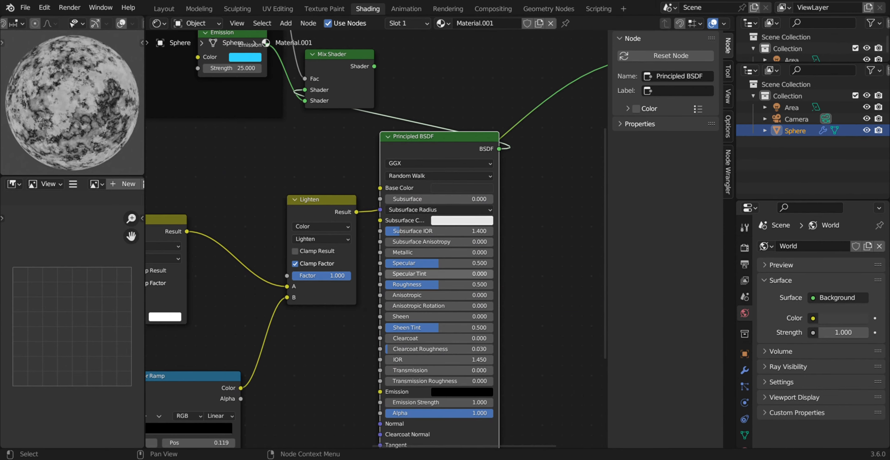
middle_drag(429, 136, 373, 186)
drag(284, 103, 516, 73)
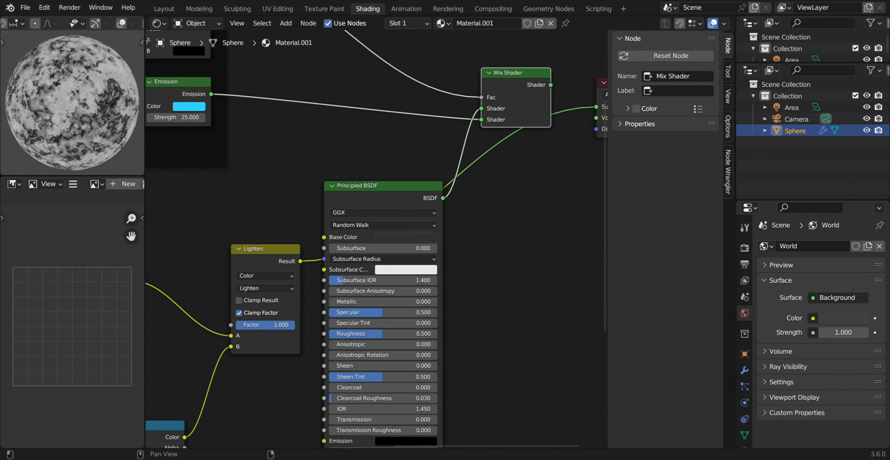
drag(380, 186, 392, 172)
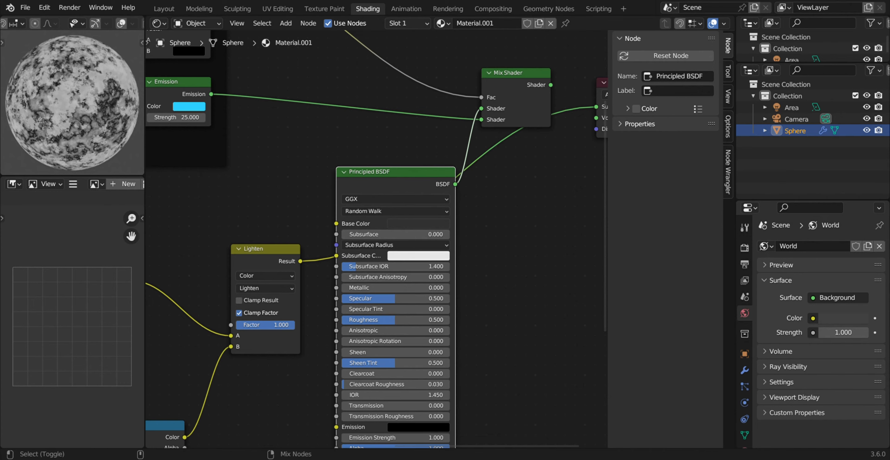
- Preview the Principled BSDF and connect the Lighten result to its Base Color
ctrl+shift+click(392, 172)
drag(336, 245, 336, 224)
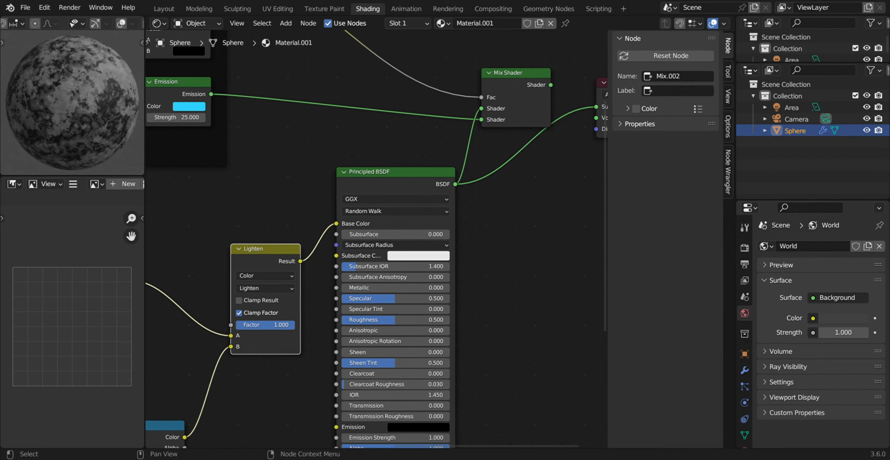
middle_drag(457, 208, 383, 246)
scroll(375, 253, down, 6)
scroll(435, 203, up, 3)
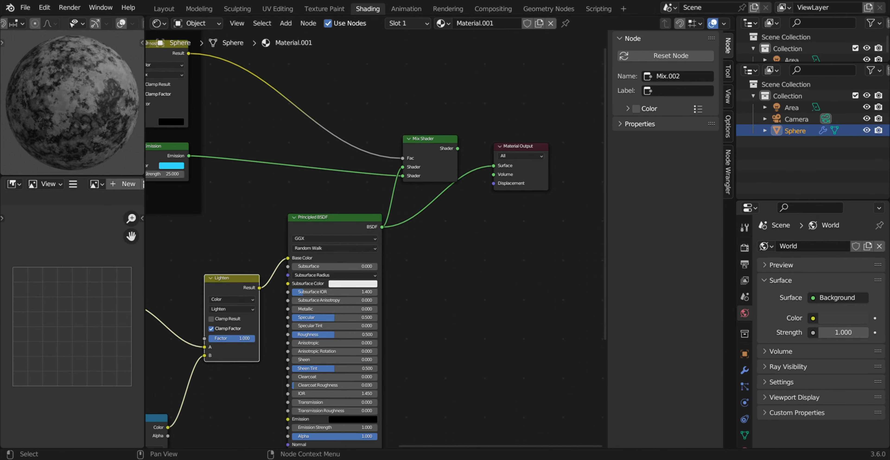
middle_drag(74, 104, 86, 106)
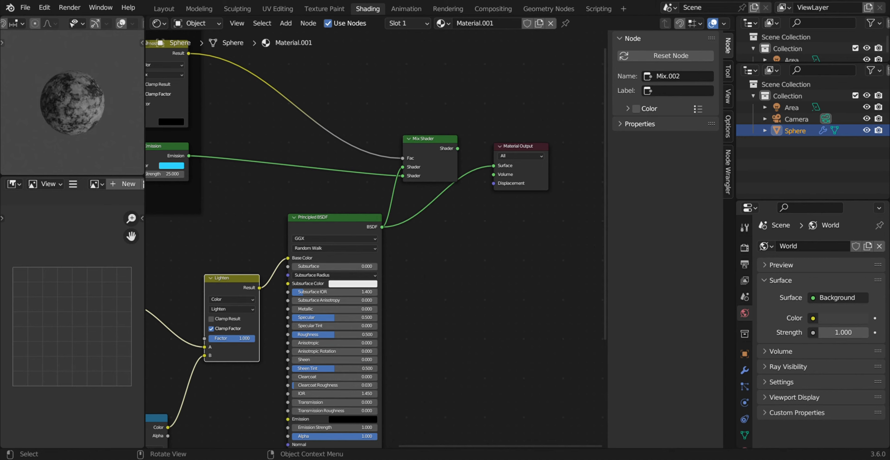
click(95, 23)
click(131, 126)
click(95, 23)
- Insert a Color Ramp between the Lighten result and Base Color, with the black stop at 0.356 and the white stop at 0.524
middle_drag(296, 254, 376, 278)
key(shift+a)
click(376, 279)
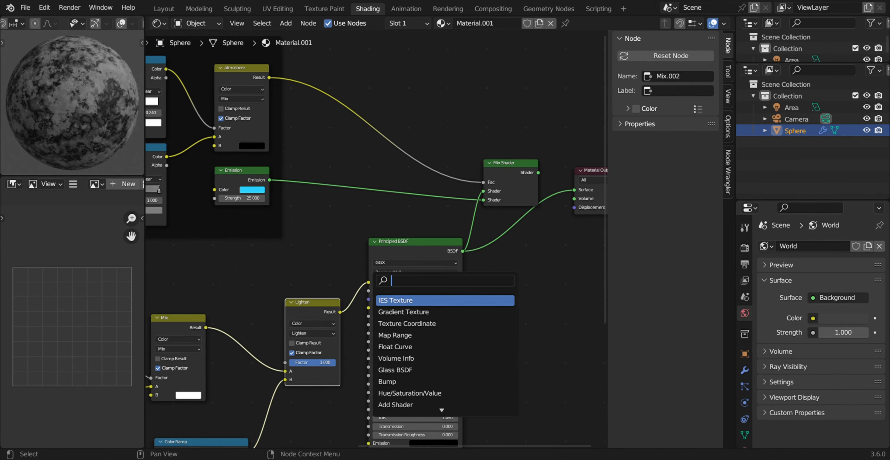
text(colo)
click(392, 313)
click(289, 290)
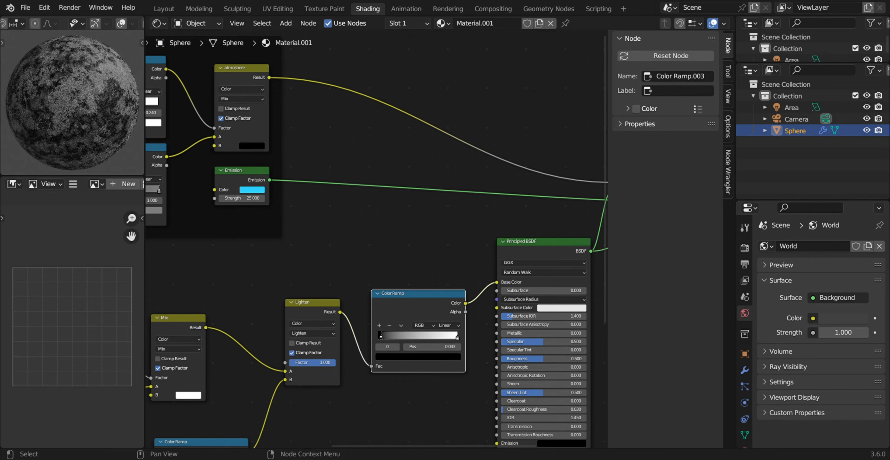
drag(378, 337, 420, 337)
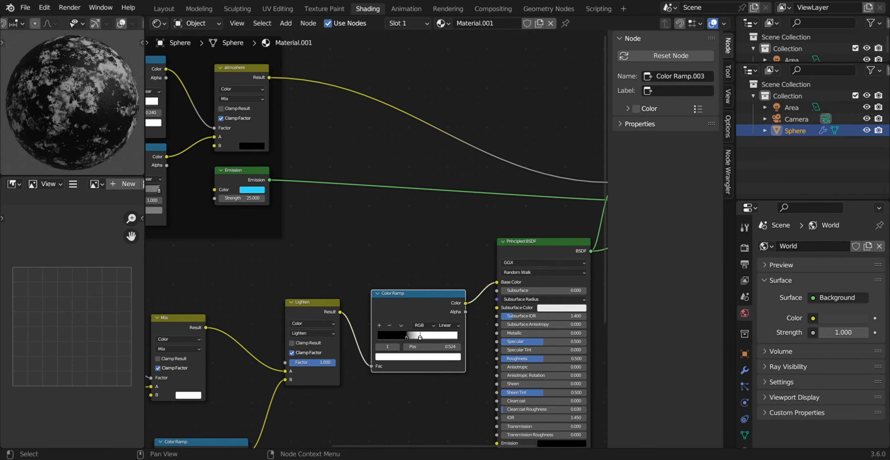
- Preview the Mix Shader, return the preview to the Principled BSDF and move the Mix Shader farther above it
middle_drag(532, 193, 287, 306)
ctrl+shift+click(394, 285)
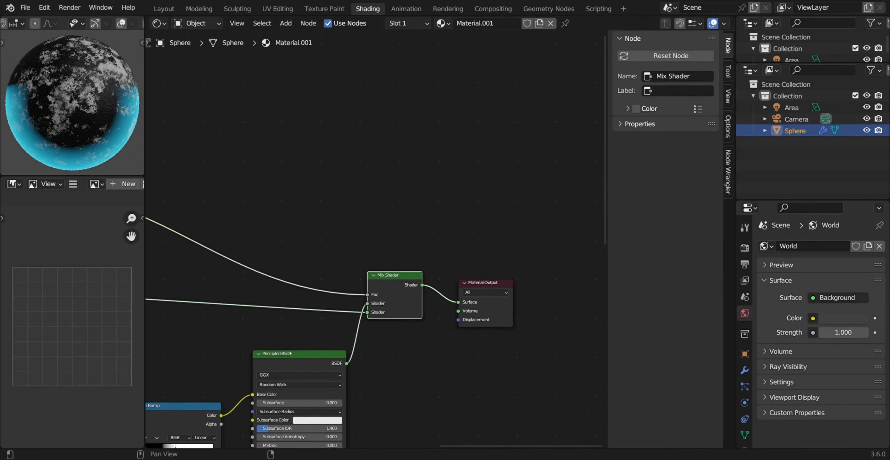
ctrl+shift+click(299, 363)
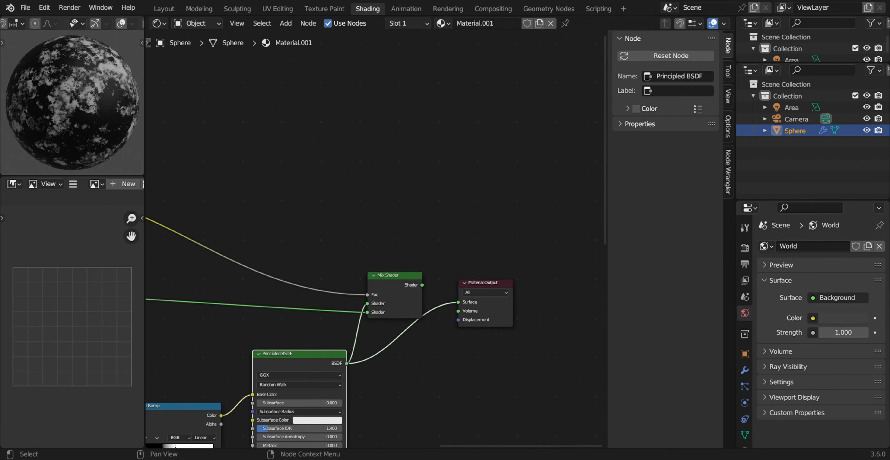
drag(394, 275, 344, 207)
middle_drag(342, 255, 449, 156)
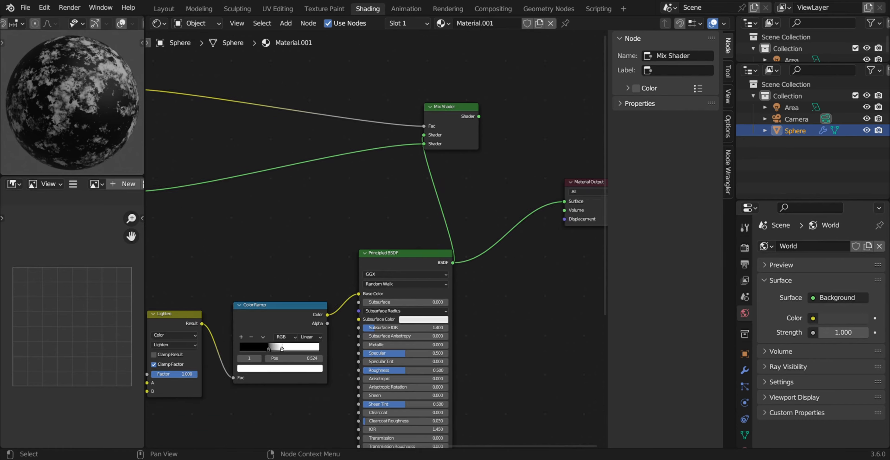
middle_drag(176, 335, 366, 242)
click(364, 241)
middle_drag(418, 256, 251, 274)
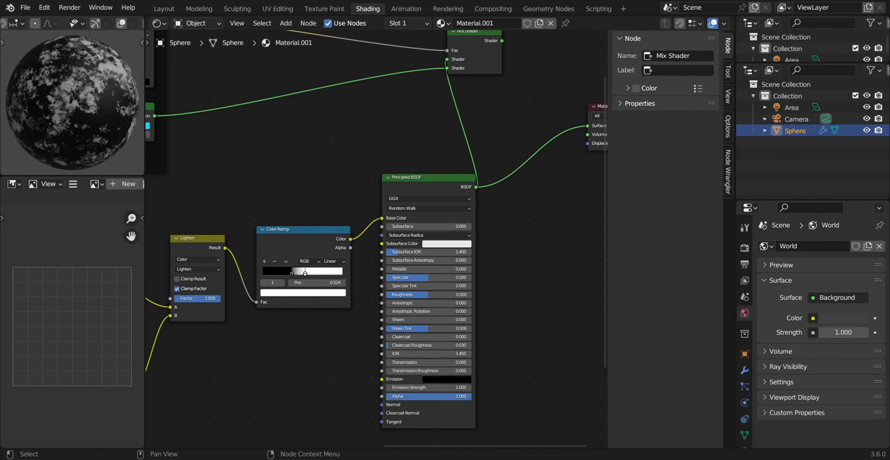
middle_drag(360, 207, 374, 242)
scroll(374, 242, up, 2)
scroll(374, 242, down, 1)
mouse_move(428, 263)
mouse_down()
mouse_move(445, 263)
mouse_move(428, 263)
mouse_up()
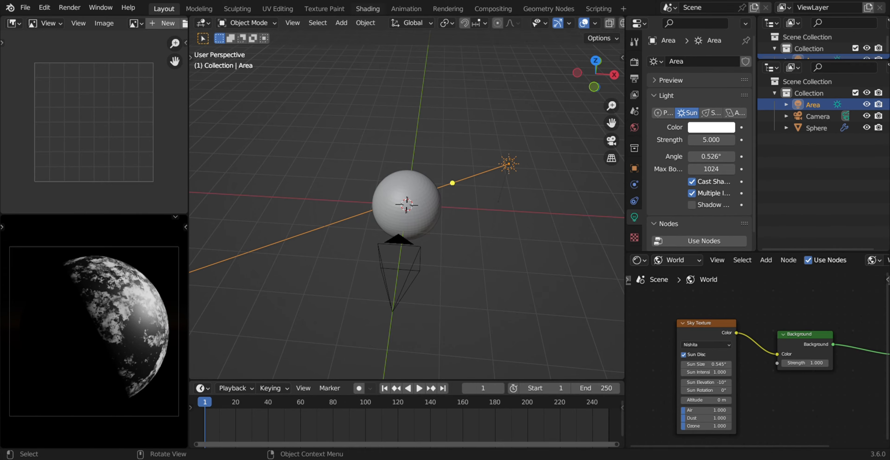
- Select the planet sphere in the Shading workspace and color the new Color Ramp's black stop cyan, hex 4CC3D3
click(368, 8)
click(104, 90)
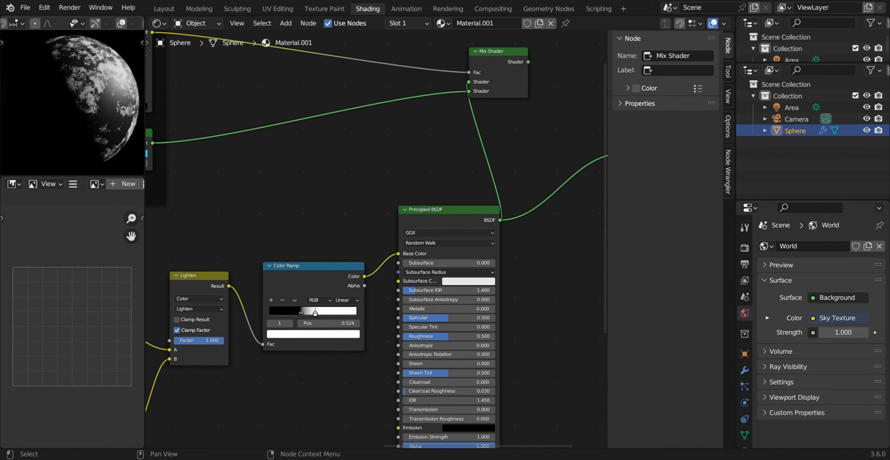
scroll(408, 334, up, 3)
middle_drag(533, 389, 563, 333)
click(279, 244)
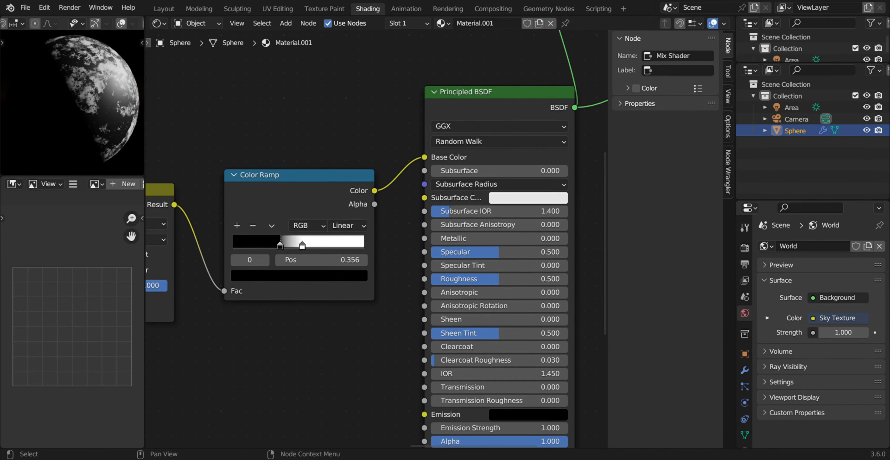
click(299, 275)
key(ctrl+v)
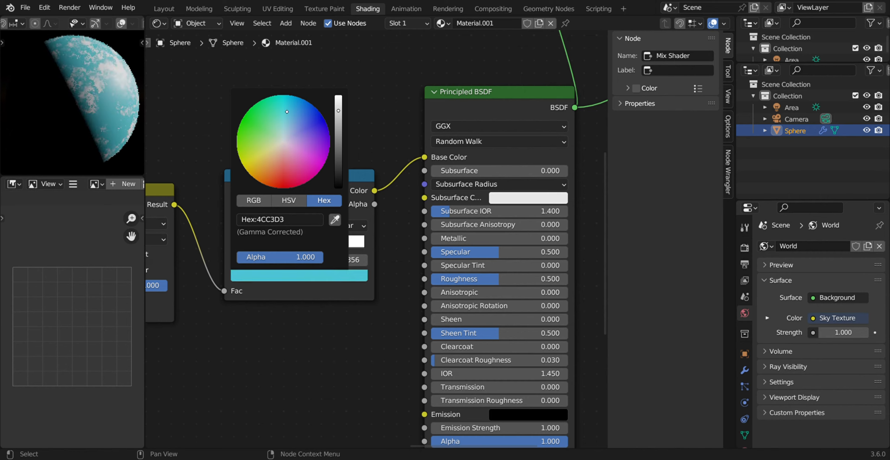
scroll(73, 102, up, 4)
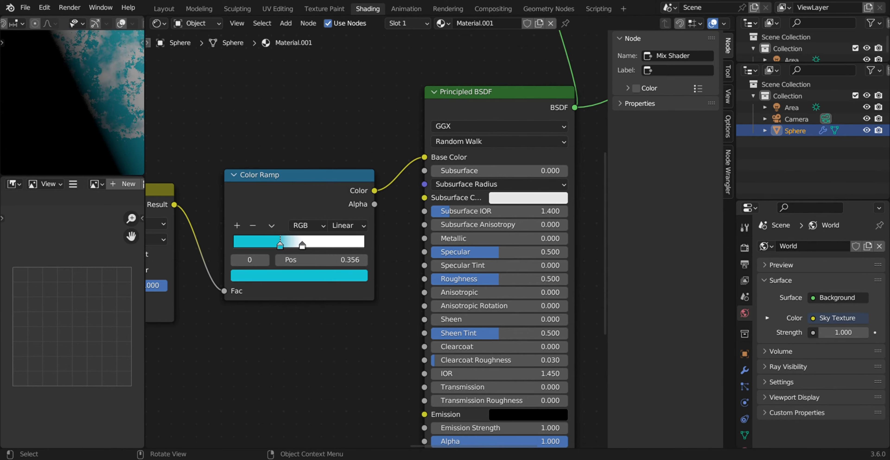
mouse_move(83, 101)
middle_down()
mouse_move(45, 121)
mouse_move(65, 104)
middle_up()
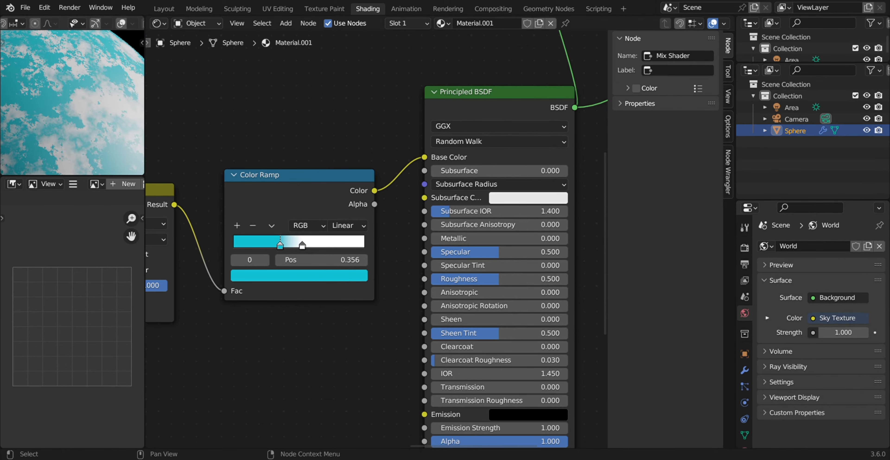
- Shift the Color Ramp's cyan stop toward blue and set its hex color to 489CD9
click(290, 275)
drag(288, 103, 293, 106)
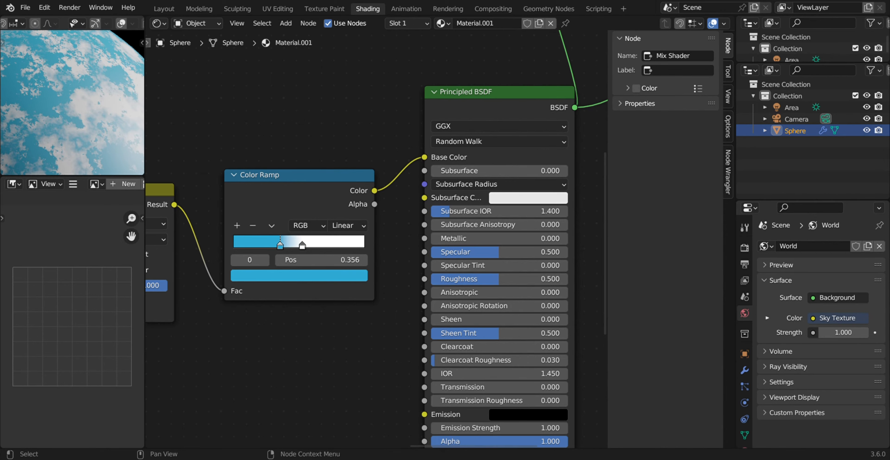
click(299, 276)
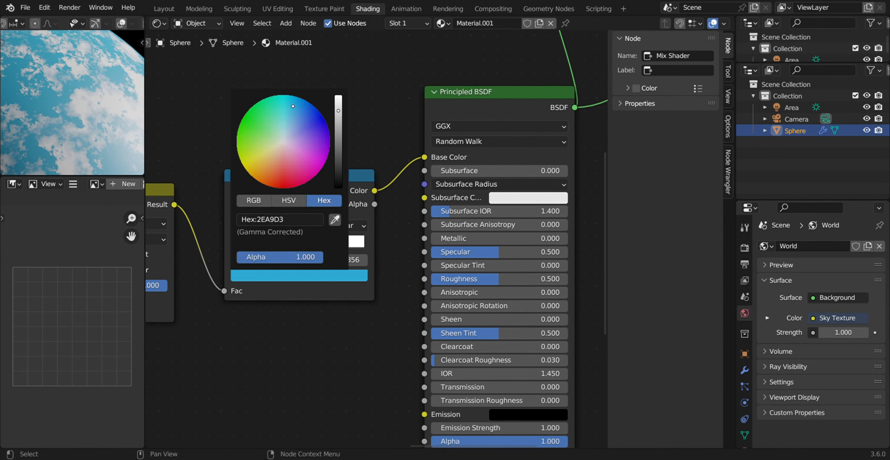
click(280, 220)
text(489cd9)
key(Return)
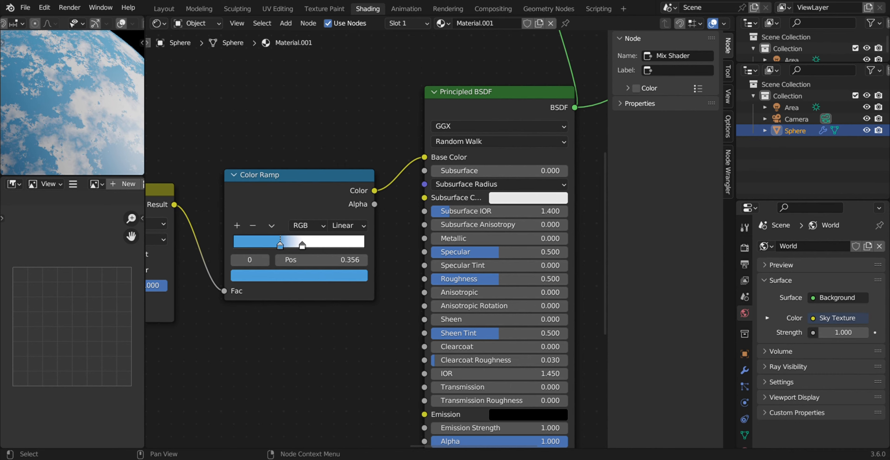
scroll(72, 103, down, 2)
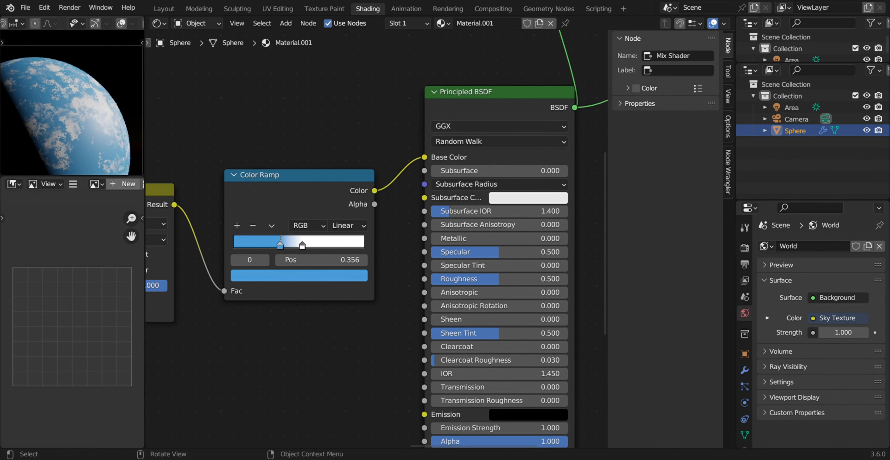
mouse_move(76, 104)
middle_down()
mouse_move(90, 97)
mouse_move(84, 107)
mouse_move(87, 94)
middle_up()
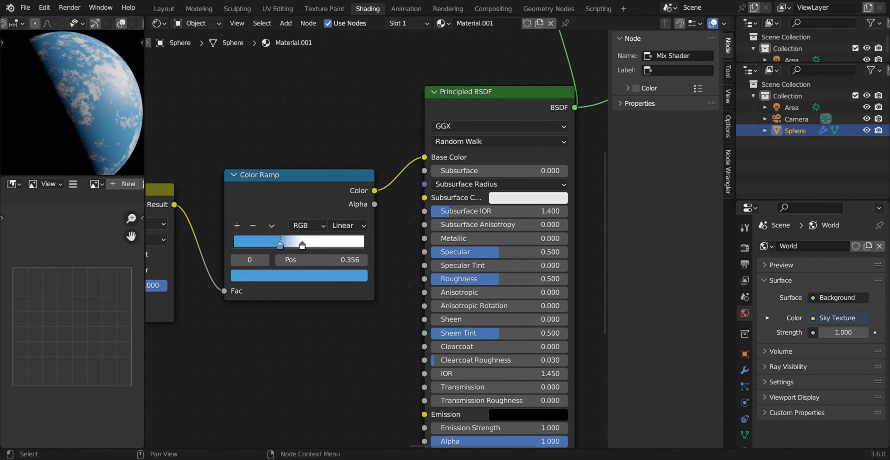
- Select the sun light in the Layout workspace and rotate it slightly about the global Y axis
click(164, 9)
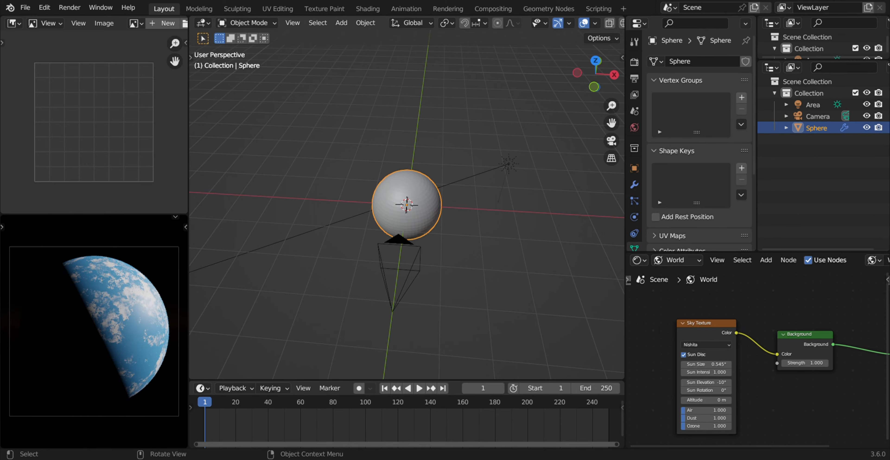
click(276, 241)
key(r)
key(x)
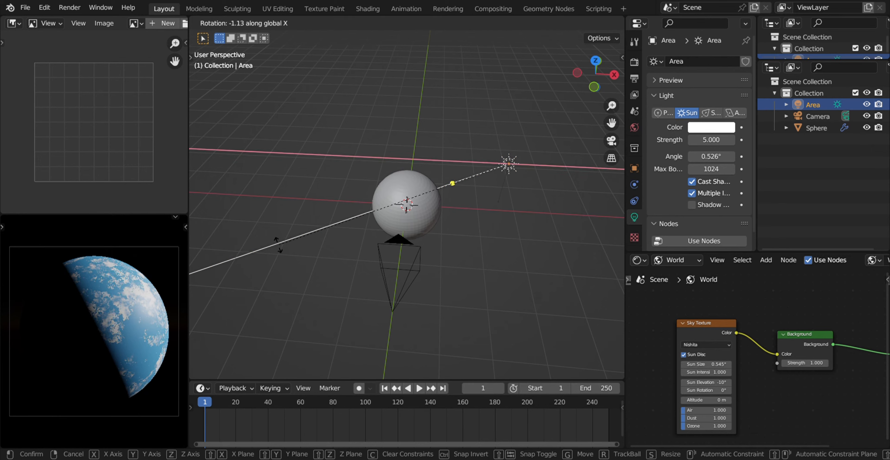
key(y)
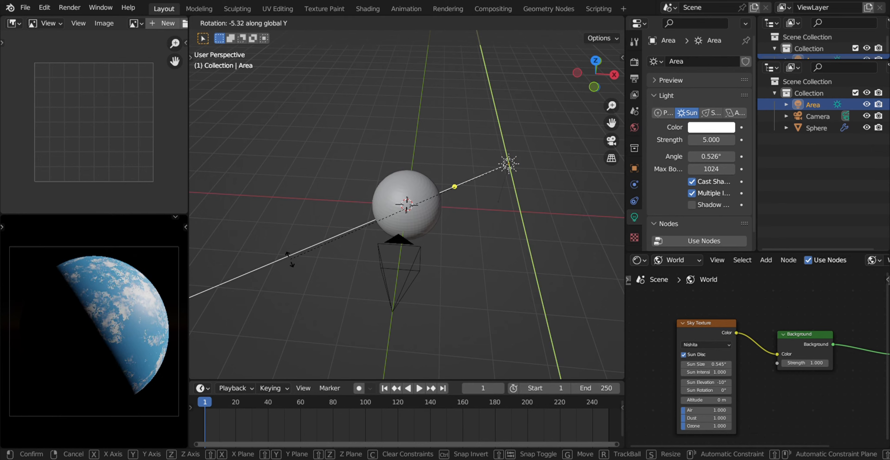
click(298, 267)
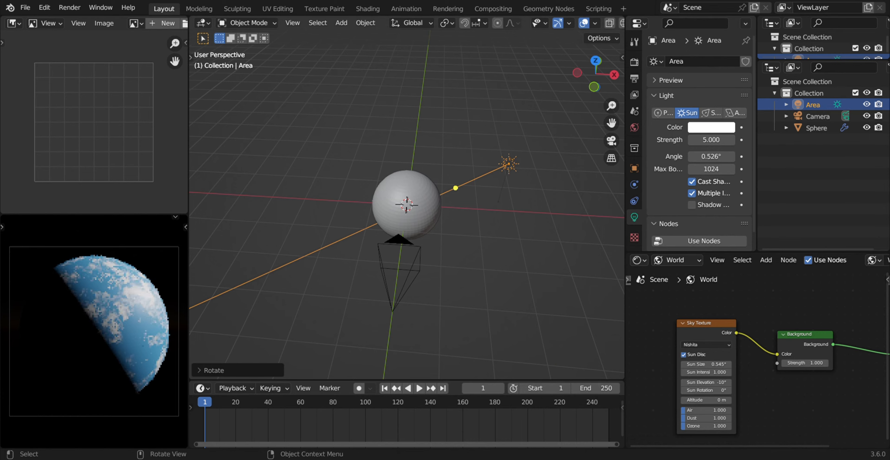
- Move the sun light along the negative global Y axis toward the camera side of the planet
key(g)
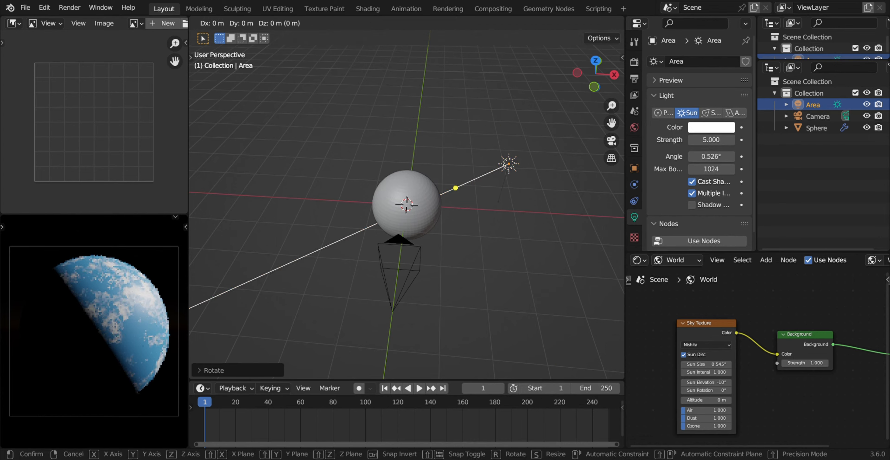
key(y)
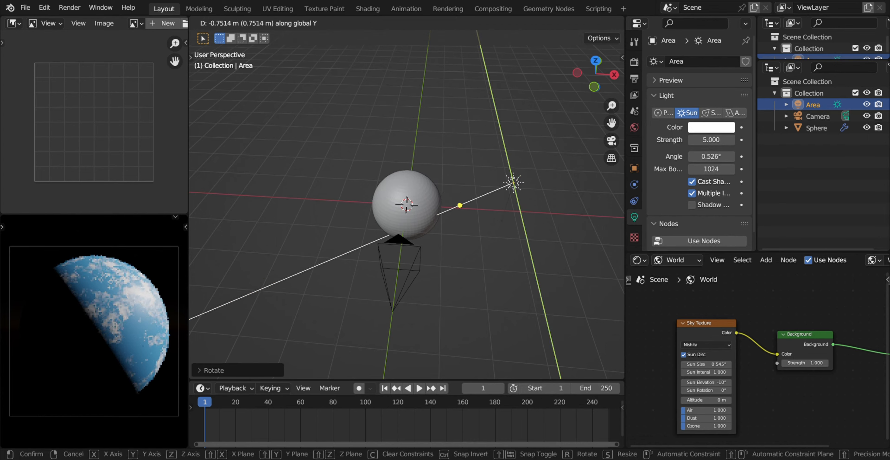
click(517, 197)
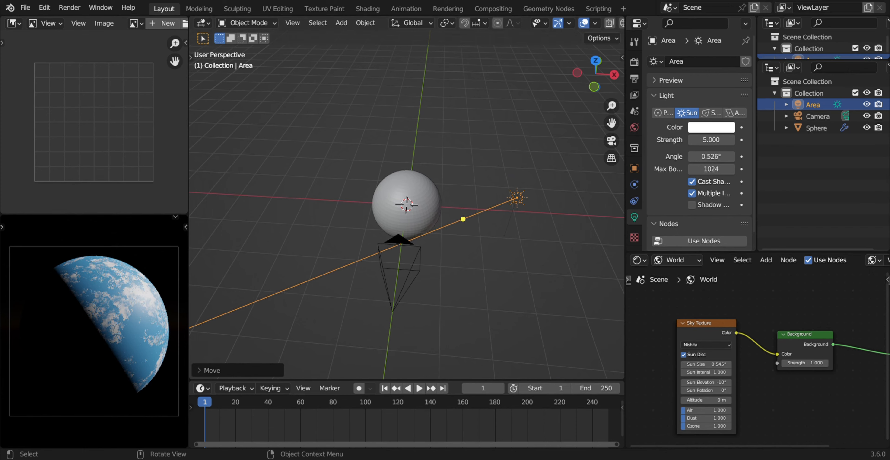
- Rotate the sun light twice about the global Z axis to light more of the planet's visible face, and save the file
key(r)
key(z)
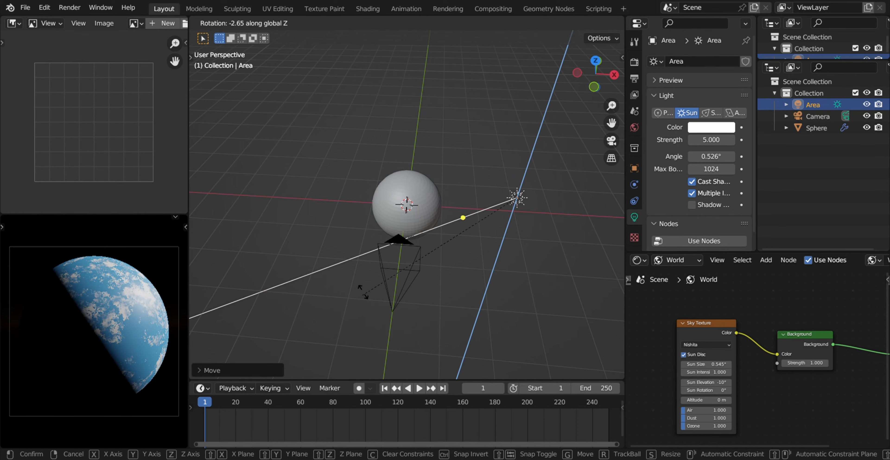
click(338, 249)
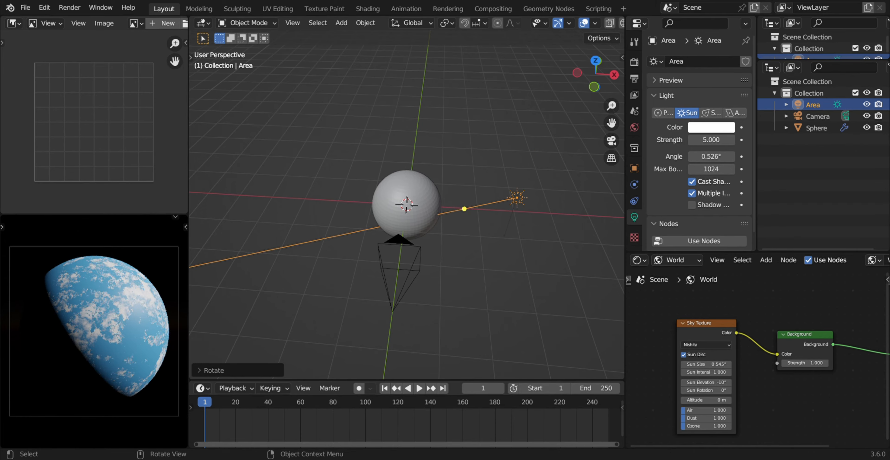
key(r)
key(z)
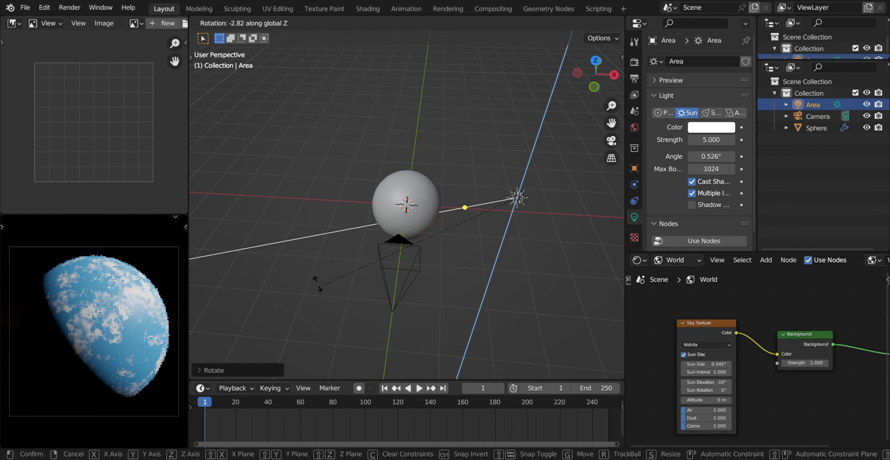
click(317, 276)
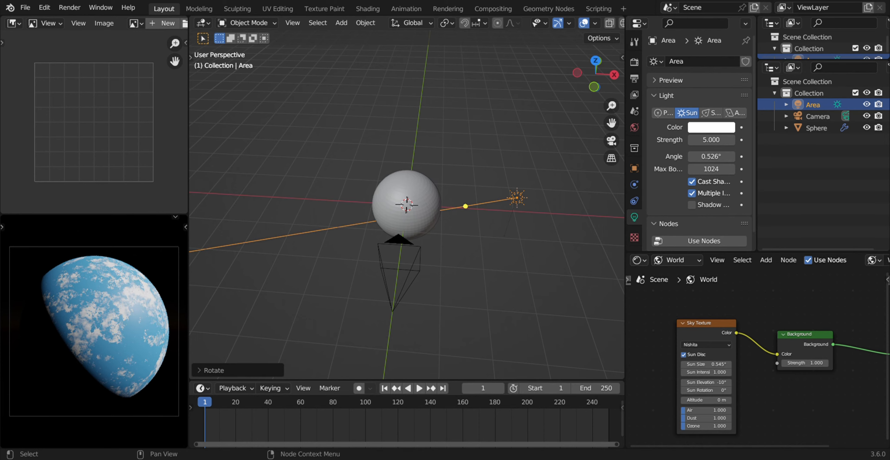
key(ctrl+s)
- Reselect the planet sphere in the Shading workspace, connect the Lighten result to the Principled BSDF's Roughness and raise the blue Color Ramp above that link
click(368, 9)
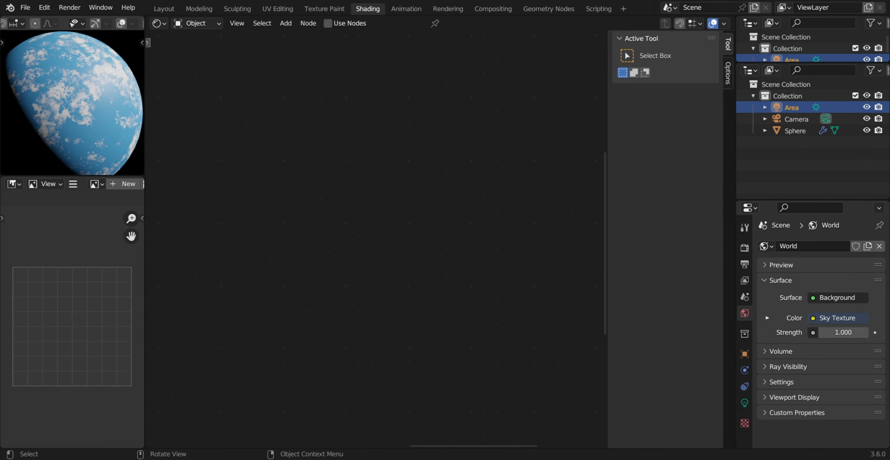
click(97, 101)
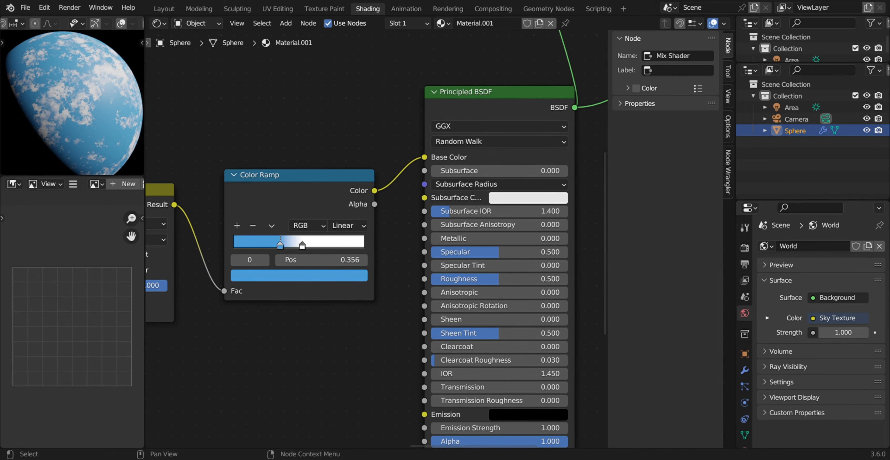
scroll(376, 239, down, 5)
drag(240, 216, 409, 266)
drag(330, 196, 327, 105)
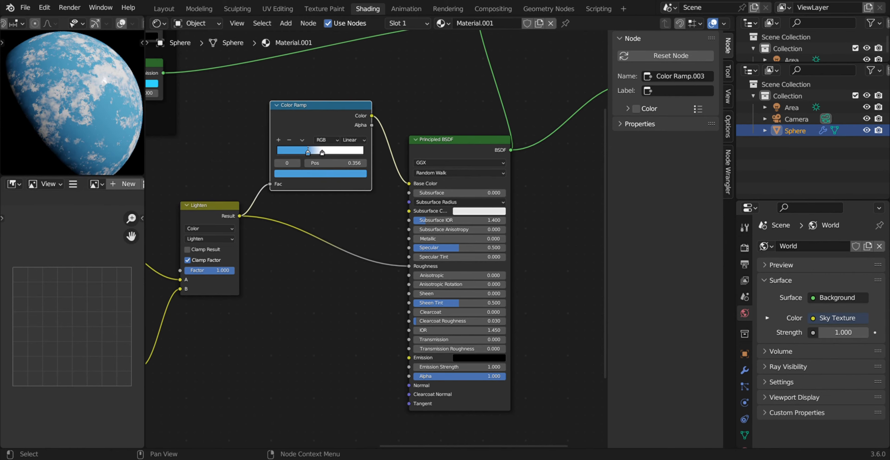
- Duplicate the Color Ramp into the Roughness connection, reset it, and arrange its stops with white at 0.000 and black just past the middle
key(shift+d)
click(326, 217)
key(BackSpace)
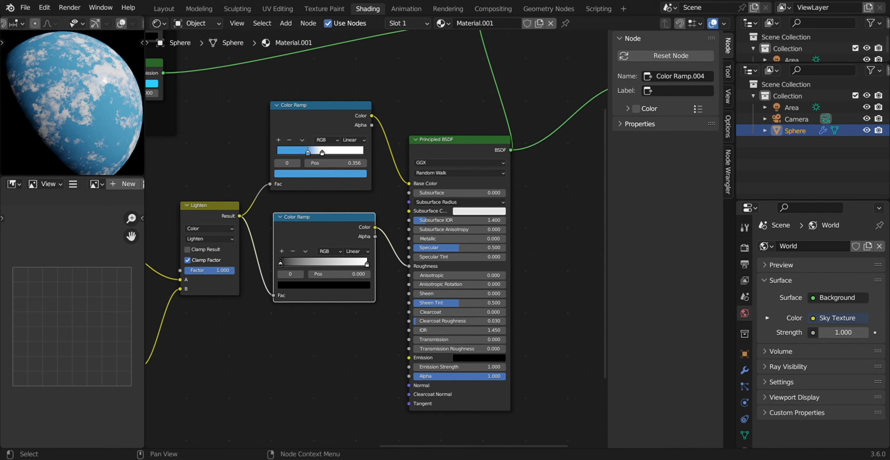
mouse_move(280, 264)
mouse_down()
mouse_move(366, 263)
mouse_move(280, 264)
mouse_up()
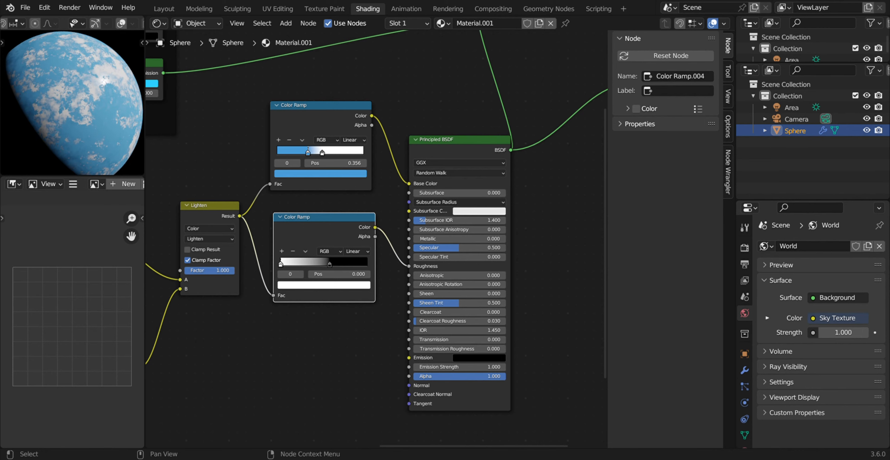
- Connect the Lighten result to the Principled BSDF's Transmission input
drag(240, 216, 409, 339)
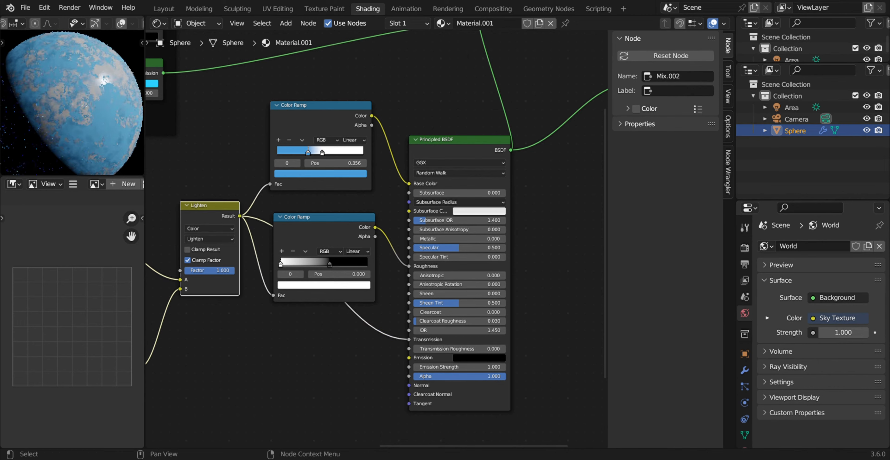
- On the Roughness Color Ramp, move the black stop to 1.000 and darken the white stop to mid grey
click(329, 264)
drag(329, 264, 367, 264)
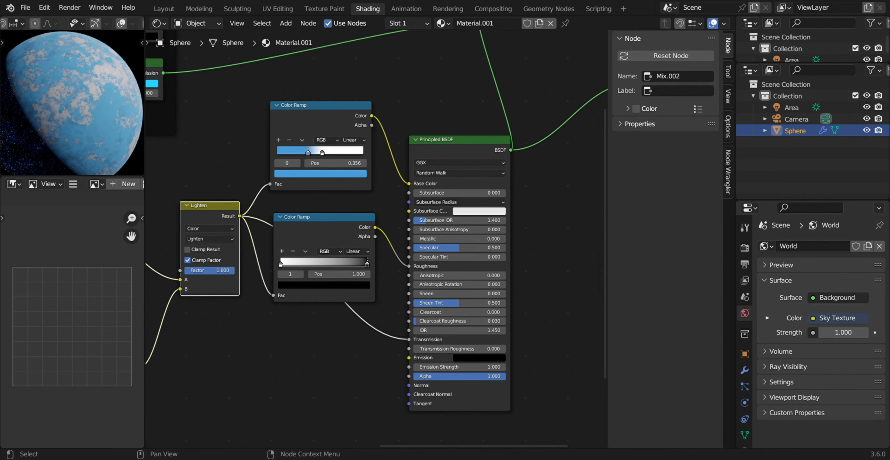
click(281, 264)
click(297, 285)
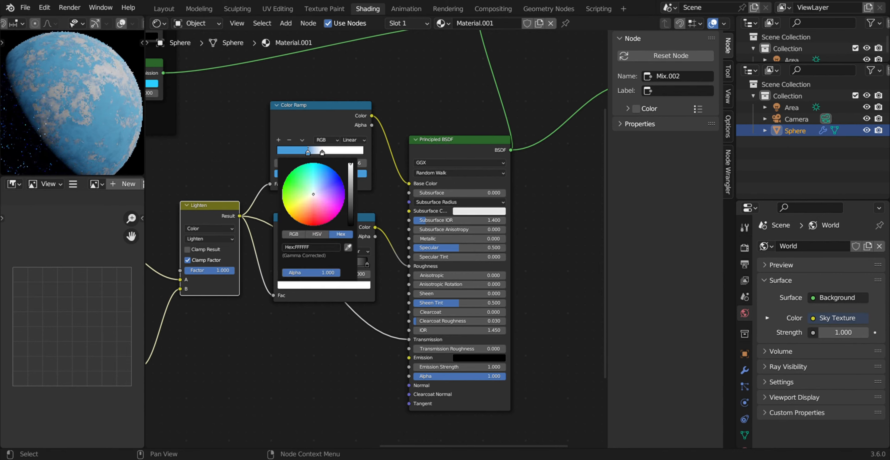
click(350, 194)
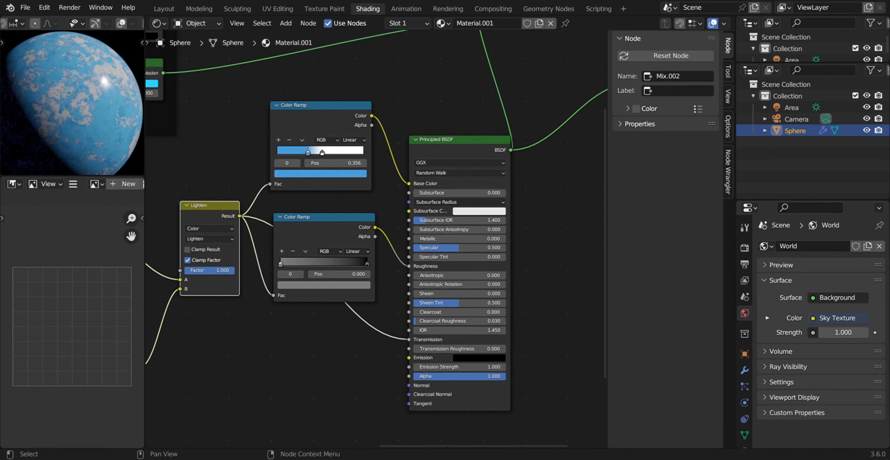
- Duplicate the Roughness Color Ramp into the Lighten-to-Transmission link, place it below the original and reset its stops to default
click(324, 217)
key(shift+d)
click(324, 269)
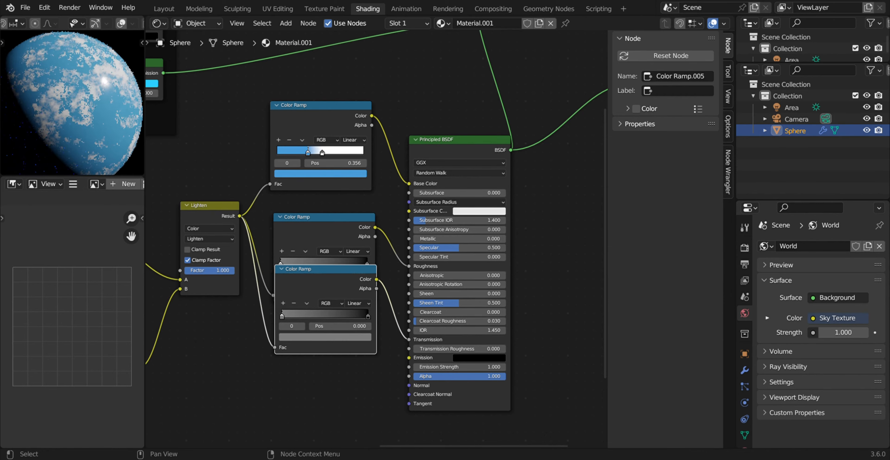
drag(324, 270, 323, 323)
key(BackSpace)
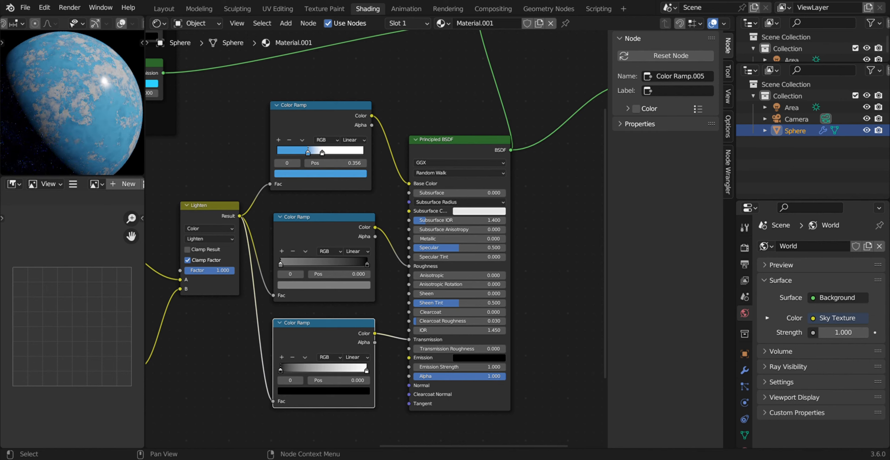
- Arrange the Transmission Color Ramp with white at the start and a dark grey stop at 1.000
mouse_move(280, 371)
mouse_down()
mouse_move(367, 370)
mouse_move(283, 371)
mouse_up()
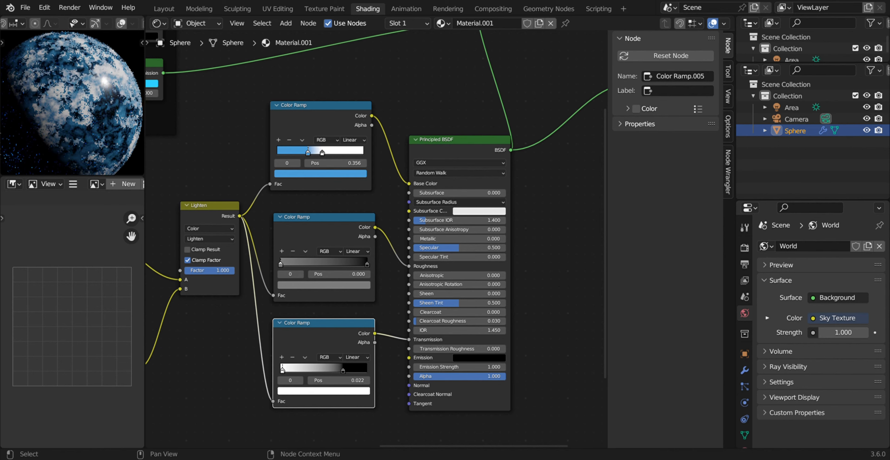
drag(343, 371, 363, 371)
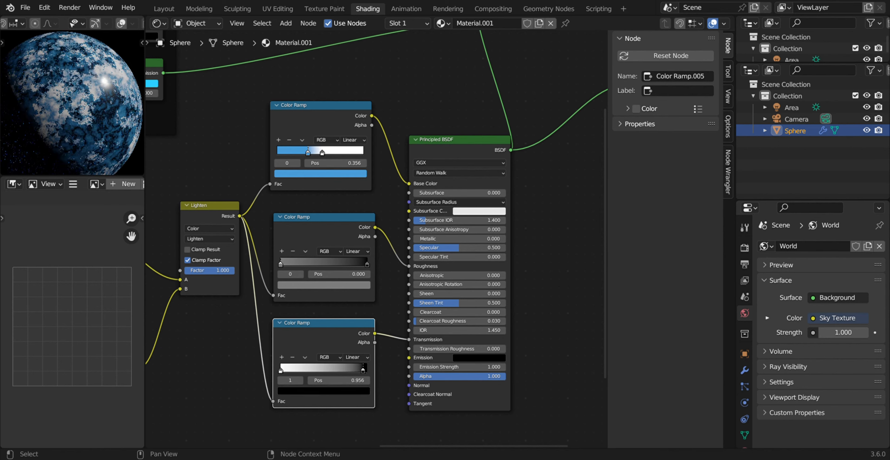
click(324, 390)
click(350, 316)
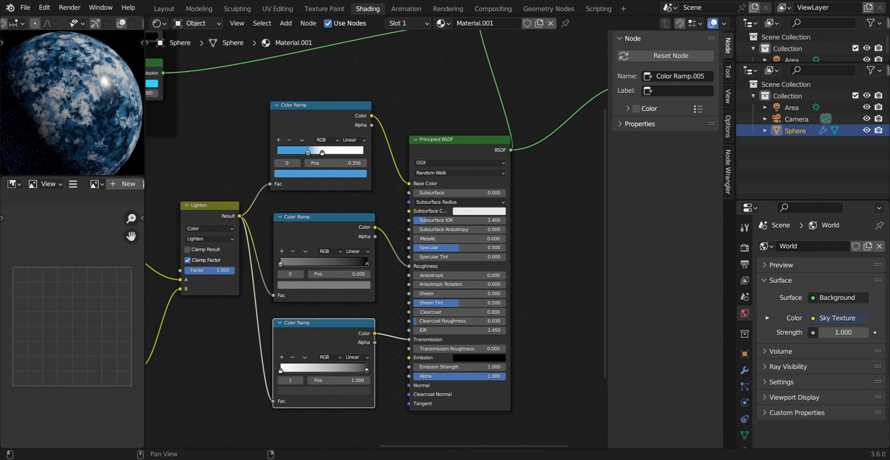
click(324, 390)
click(350, 310)
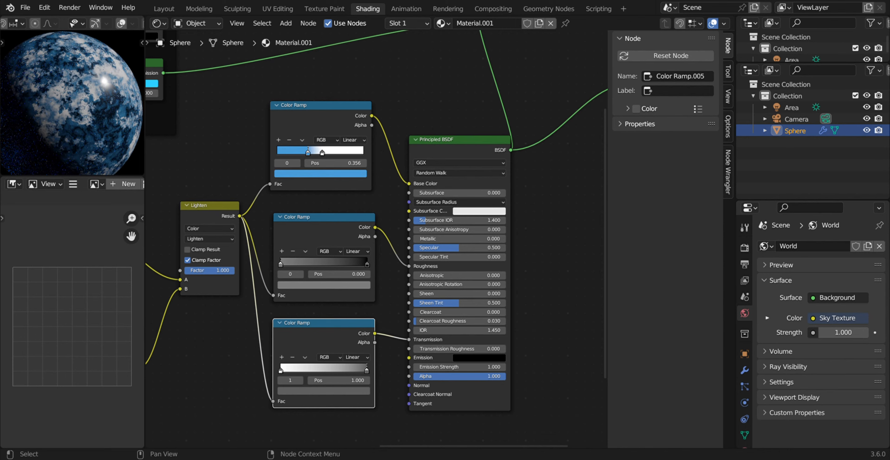
key(shift+a)
text(smix)
key(Return)
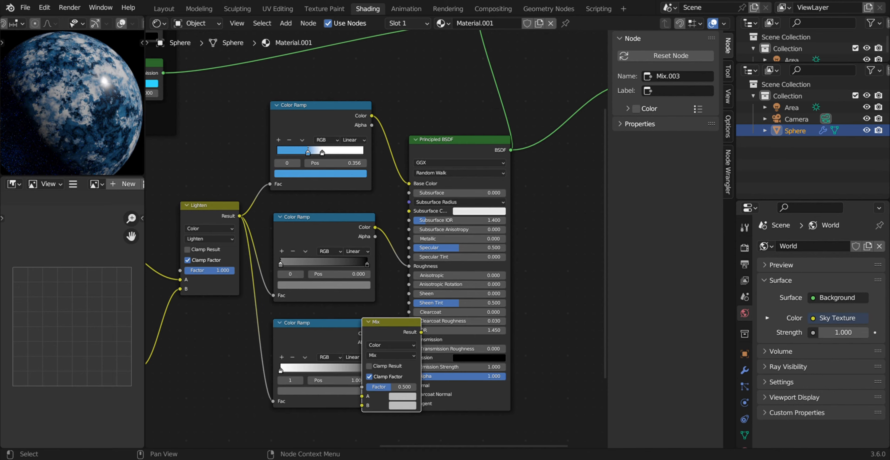
click(375, 241)
scroll(374, 239, up, 1)
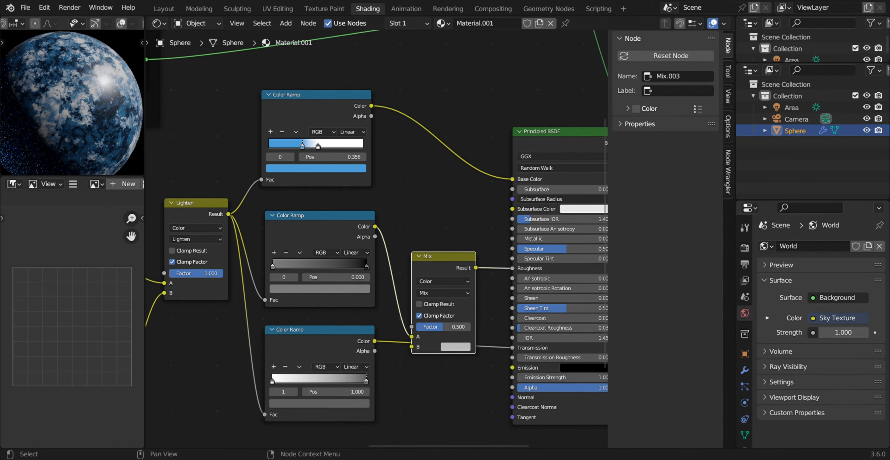
drag(411, 337, 411, 327)
drag(374, 341, 411, 336)
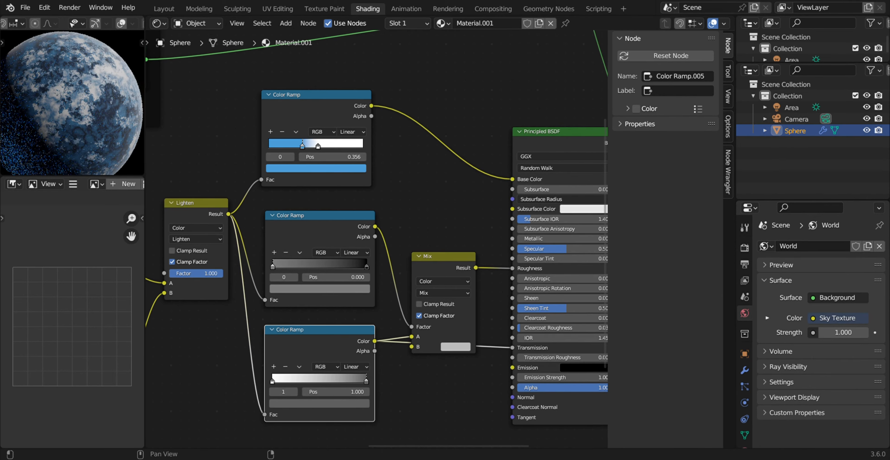
key(ctrl+z)
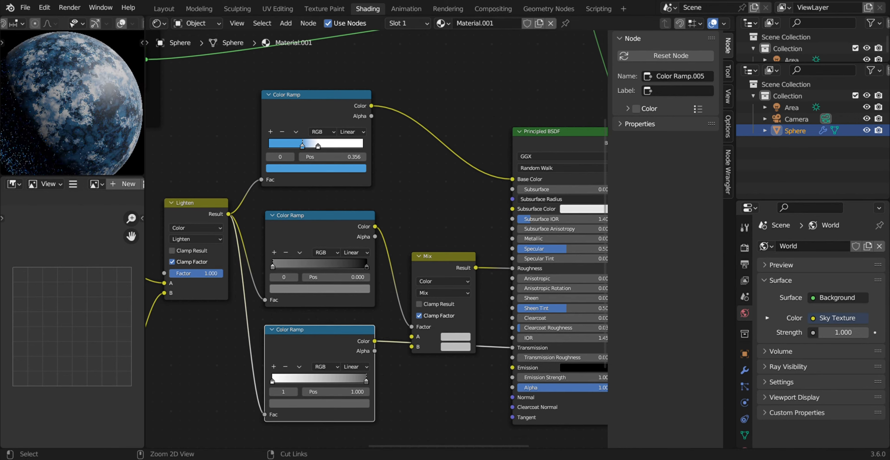
key(ctrl+z)
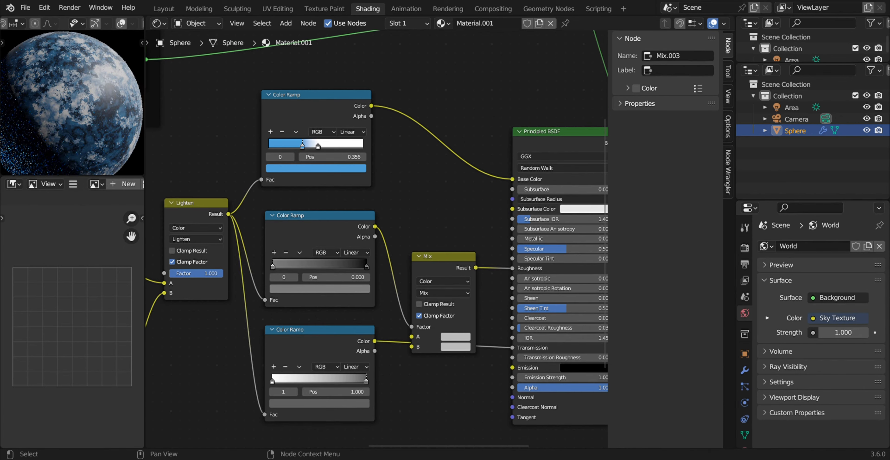
key(ctrl+z)
key(ctrl+z)
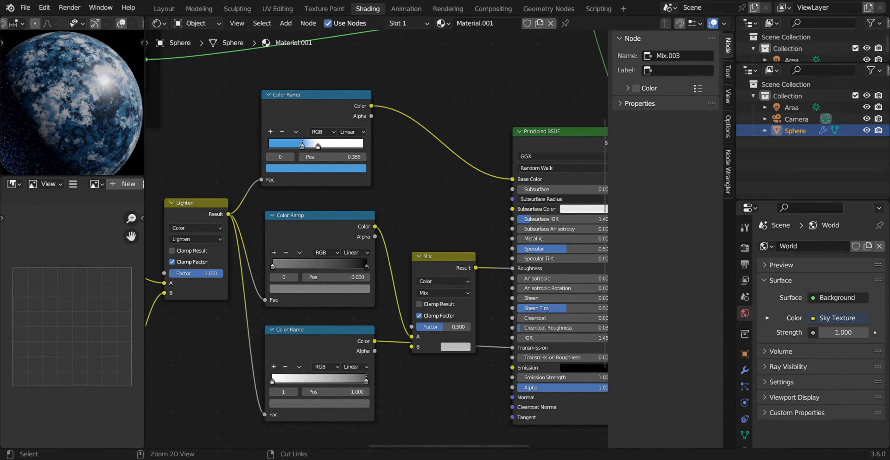
key(ctrl+z)
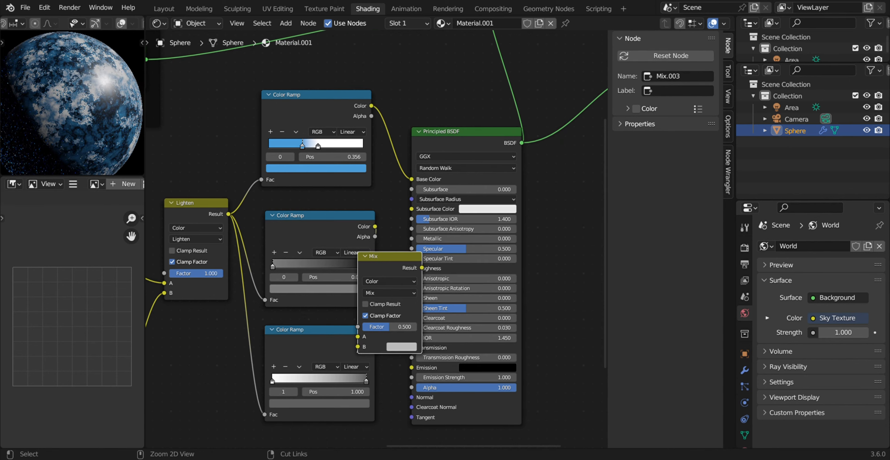
key(ctrl+z)
- Make room beside the Principled BSDF and insert a color Mix node between the lowest Color Ramp and Transmission
drag(450, 131, 515, 123)
key(shift+a)
text(smix)
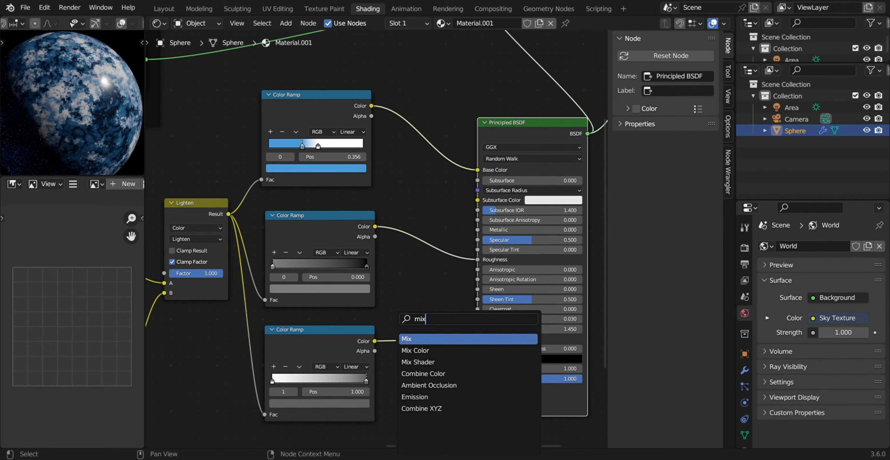
key(Return)
click(442, 317)
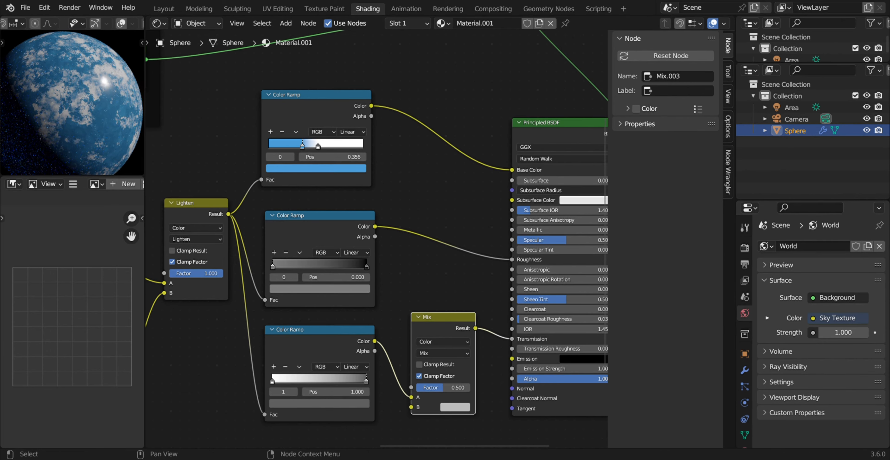
- Connect the atmosphere's 0.240 Color Ramp to the Transmission Mix node's Factor, set its B color to black (000000), and save the file
scroll(375, 238, down, 2)
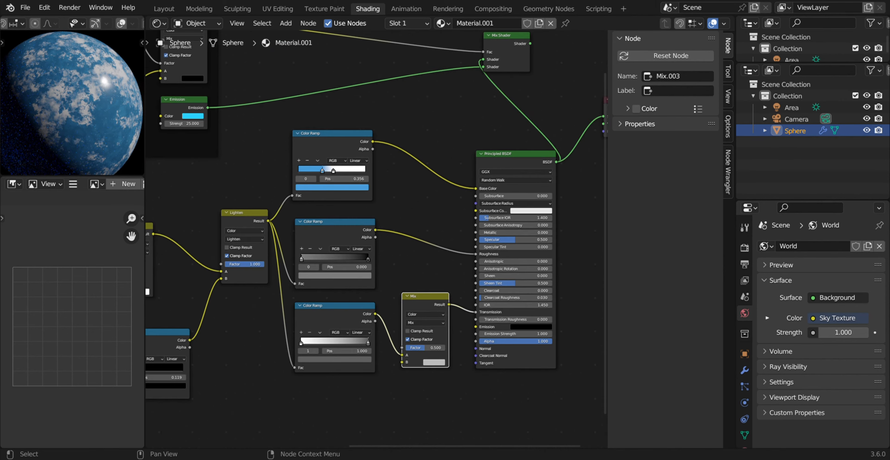
middle_drag(374, 239, 465, 361)
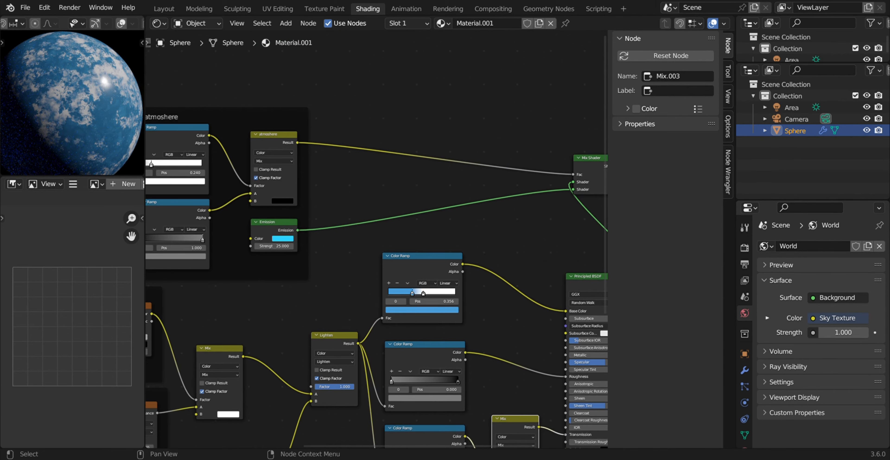
drag(209, 135, 492, 62)
middle_drag(491, 74, 423, 333)
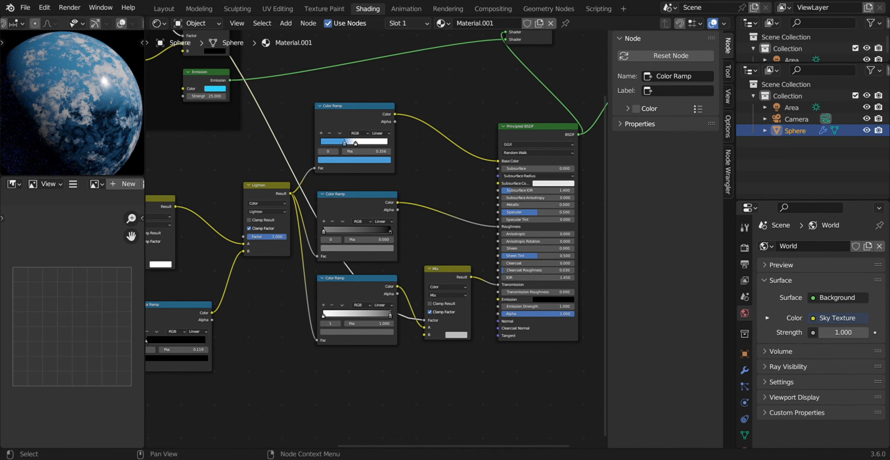
click(457, 335)
drag(502, 266, 503, 287)
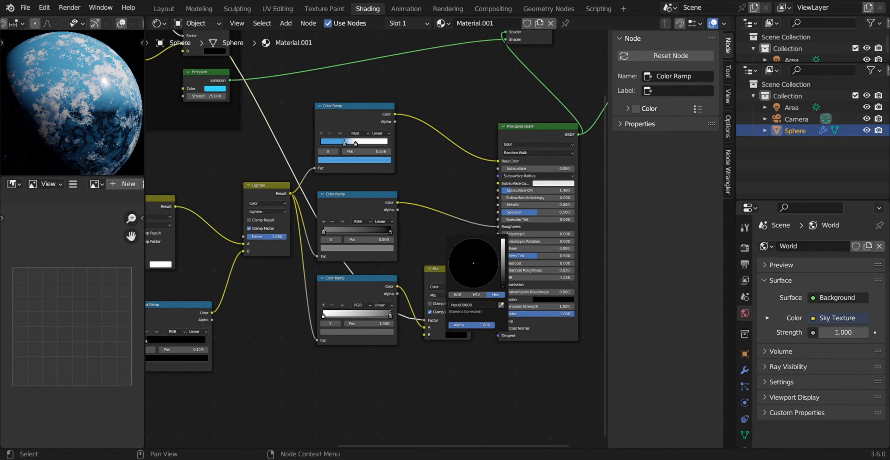
key(ctrl+s)
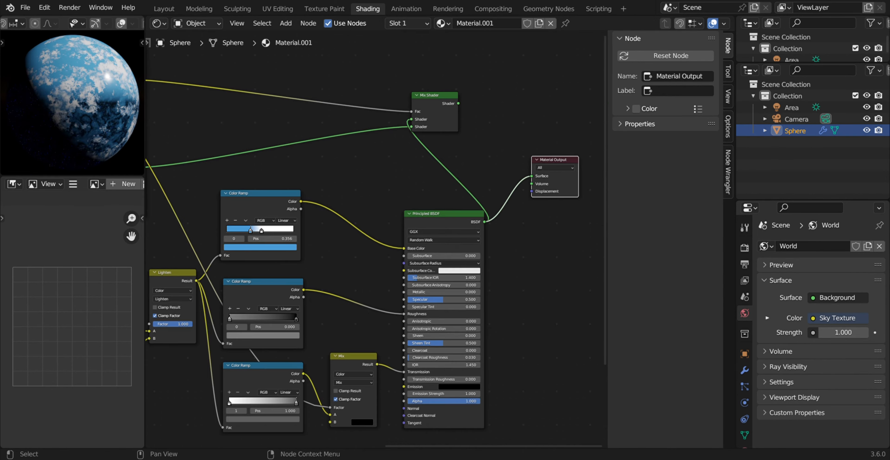
- Hide the node sidebar, space out the Mix Shader and Material Output, and connect the Mix Shader to the Surface output
key(n)
click(416, 359)
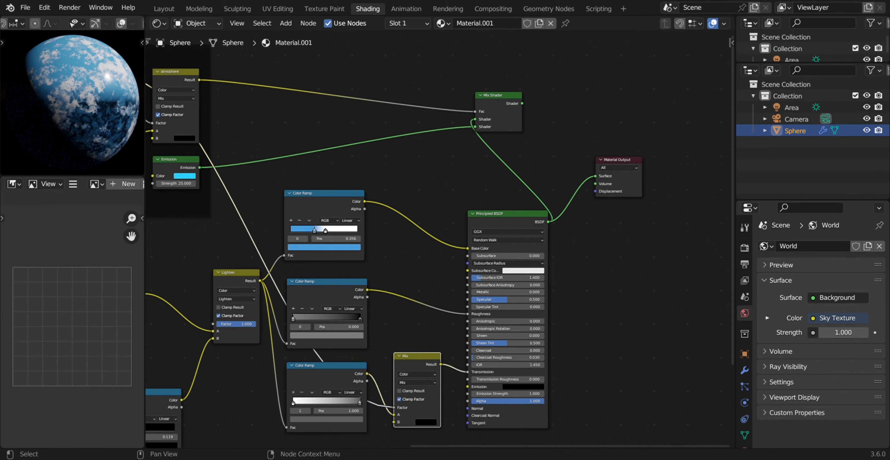
drag(498, 96, 598, 104)
drag(618, 160, 676, 123)
drag(601, 103, 589, 126)
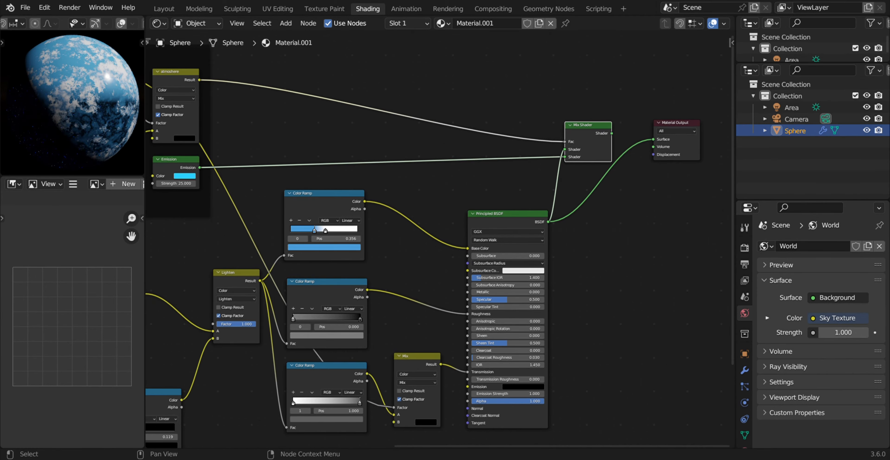
ctrl+shift+click(589, 126)
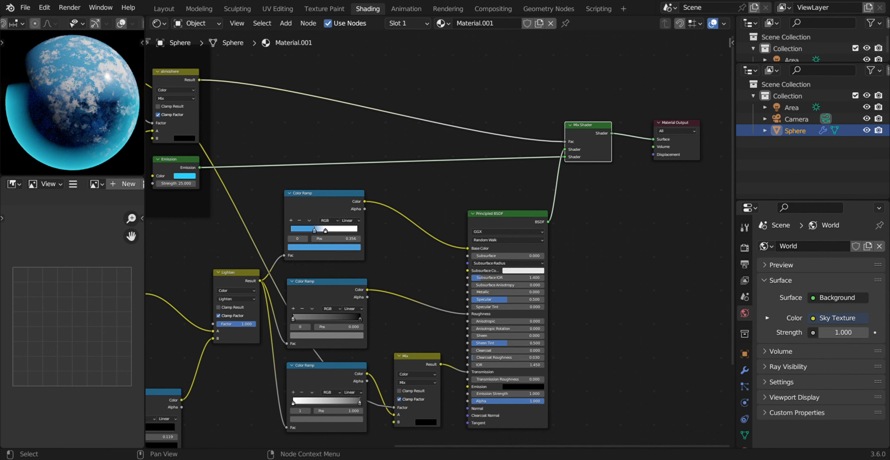
- Try a deeper blue with hue 0.649, saturation 0.945 and value 0.694 on the Base Color ramp's first stop, and undo it
scroll(150, 198, up, 2)
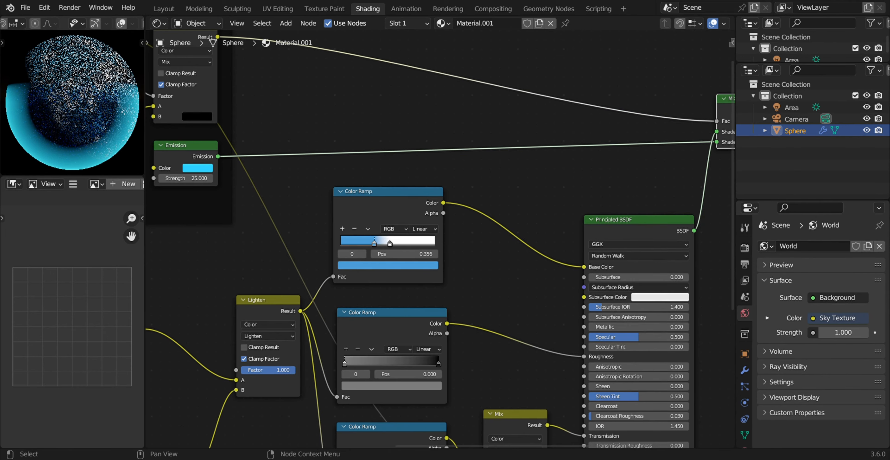
click(384, 265)
drag(388, 147, 395, 150)
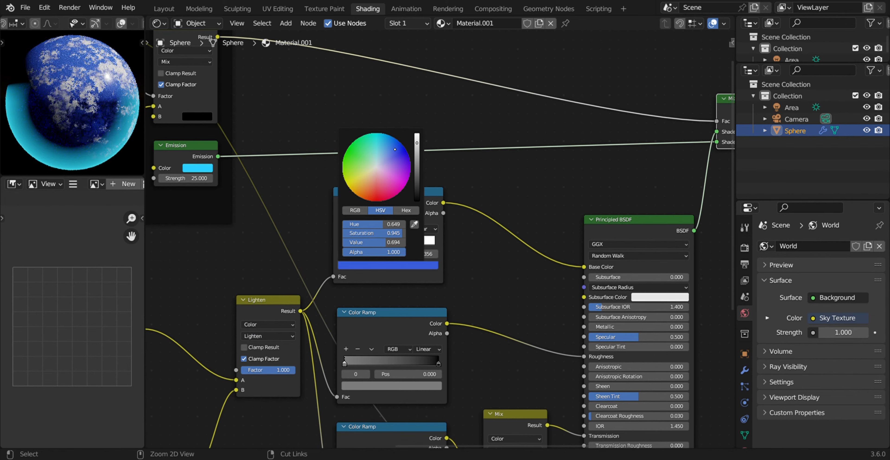
key(ctrl+z)
- Change the atmosphere's Emission color from cyan to a deeper, bright blue
middle_drag(262, 180, 395, 244)
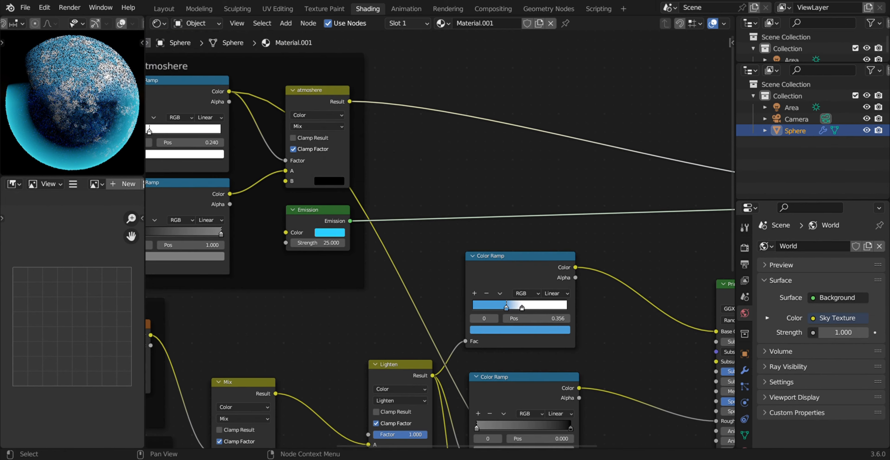
click(330, 232)
mouse_move(361, 107)
mouse_down()
mouse_move(394, 126)
mouse_move(393, 149)
mouse_up()
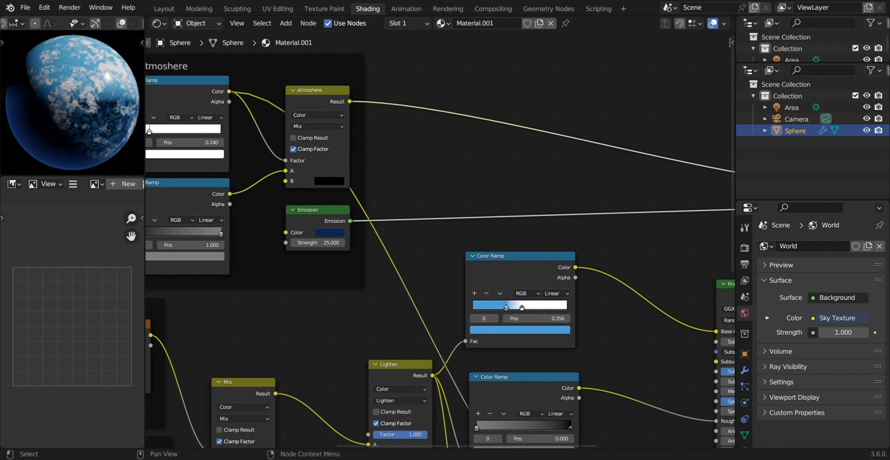
click(330, 233)
drag(394, 149, 393, 101)
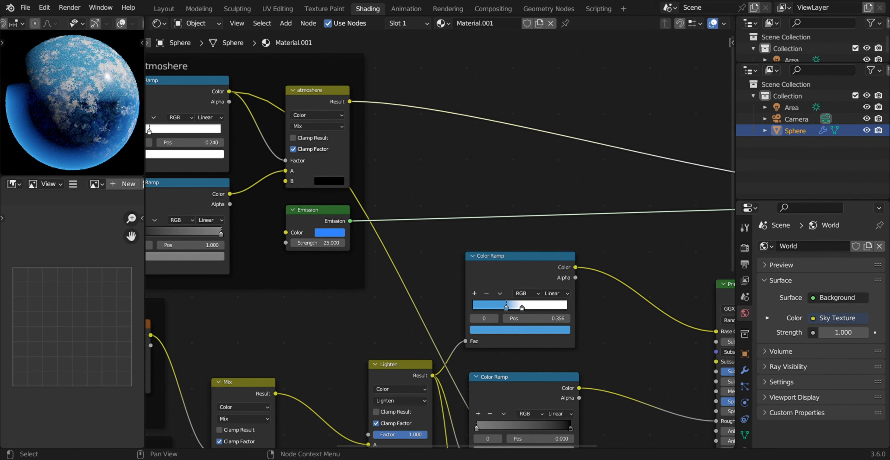
- Lighten the end stop of the Transmission Color Ramp to a grey with value 0.272 and check the planet's edge
scroll(73, 102, down, 4)
middle_drag(73, 103, 38, 97)
scroll(72, 103, up, 5)
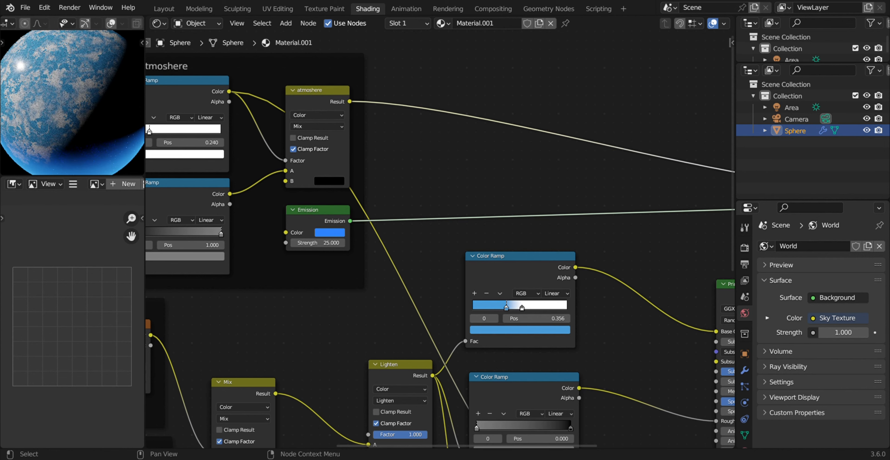
middle_drag(459, 346, 421, 131)
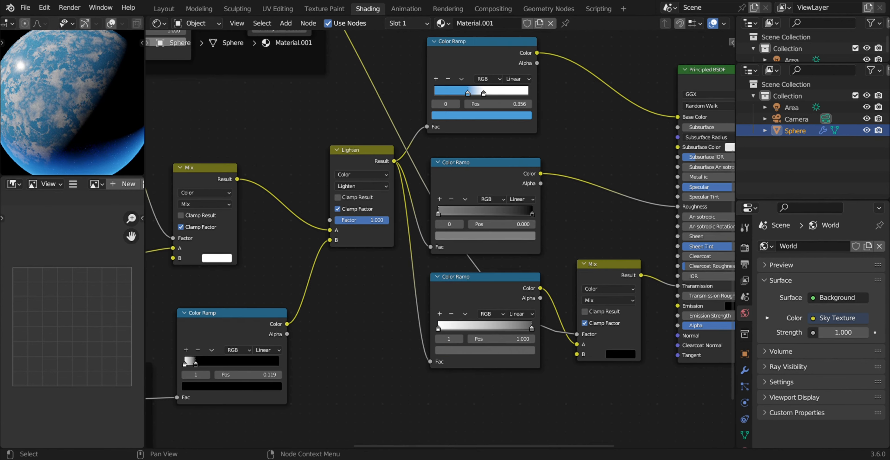
click(485, 236)
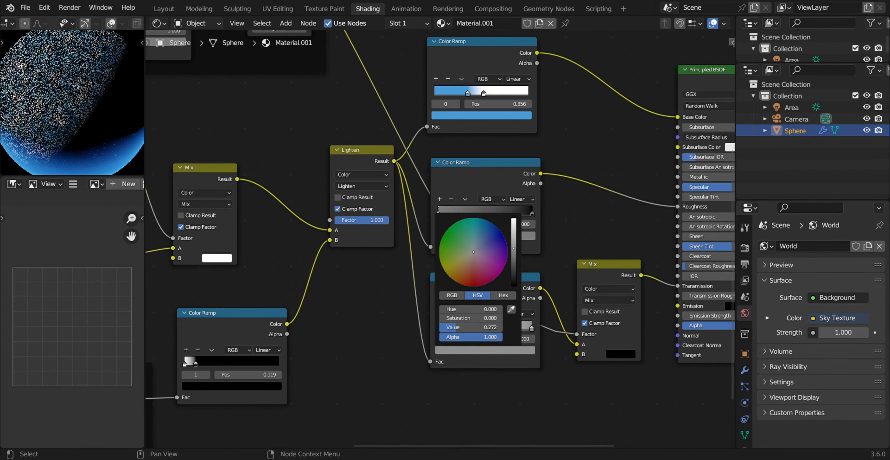
scroll(72, 103, down, 1)
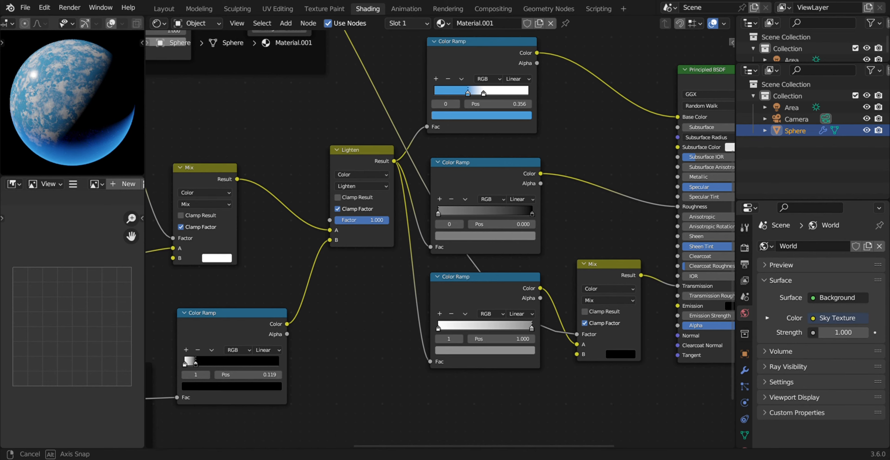
- Link the Lighten result to the Principled BSDF's Normal input and add a Bump node on that link
middle_drag(72, 104, 78, 90)
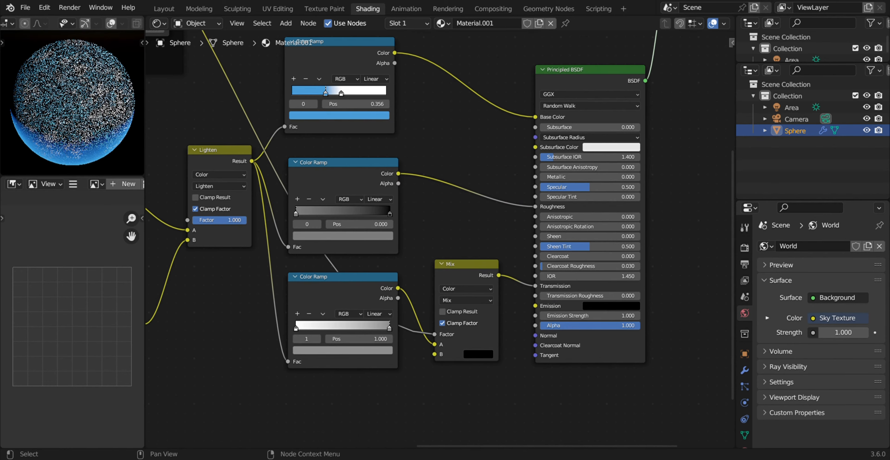
middle_drag(74, 103, 84, 103)
scroll(440, 239, down, 5)
middle_drag(369, 193, 511, 285)
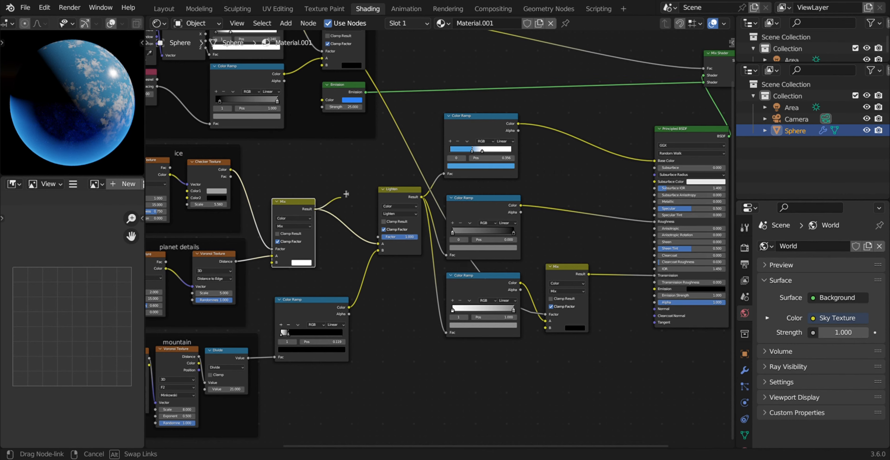
click(276, 40)
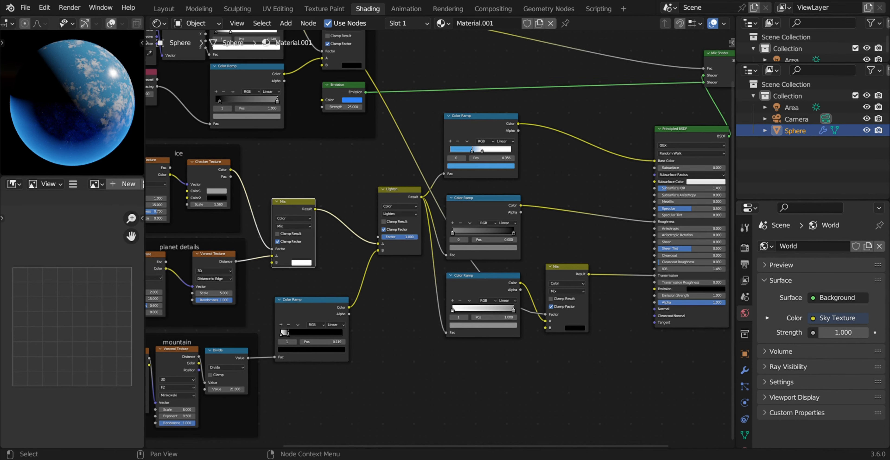
drag(422, 197, 654, 309)
key(shift+a)
click(615, 305)
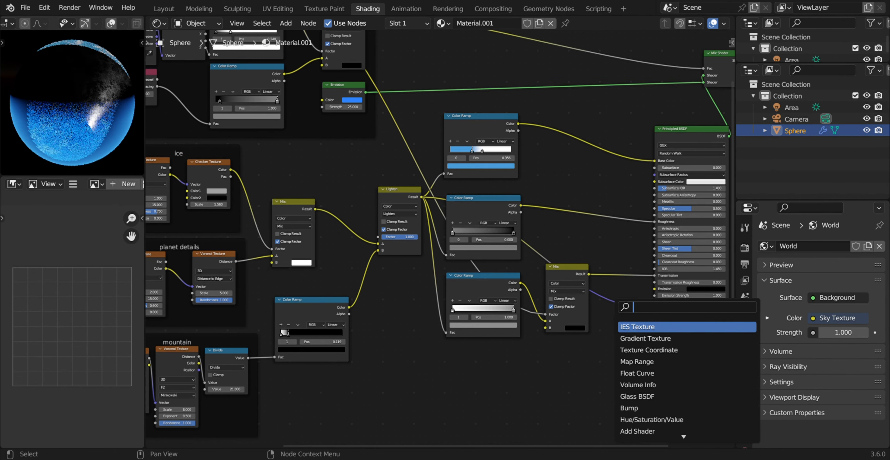
text(bu)
click(637, 327)
- Place the Bump below the Transmission Mix node, move the Lighten link to its Height input, and set its strength to 0.100
click(608, 331)
key(g)
click(566, 377)
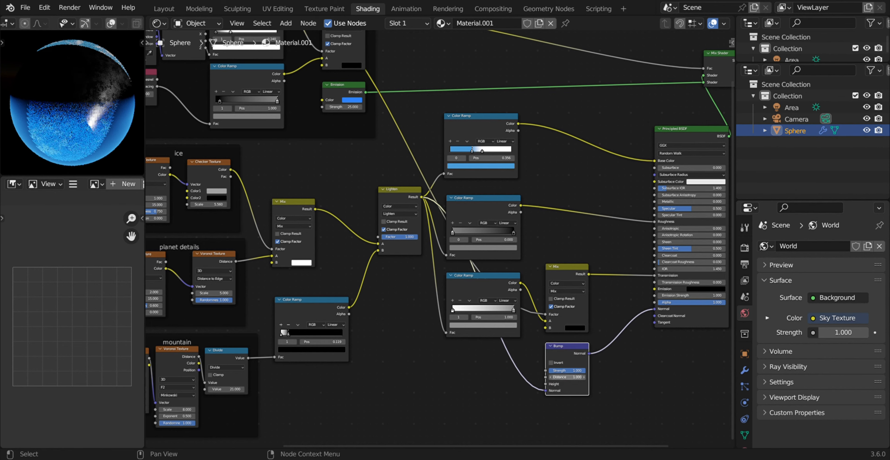
drag(545, 390, 546, 384)
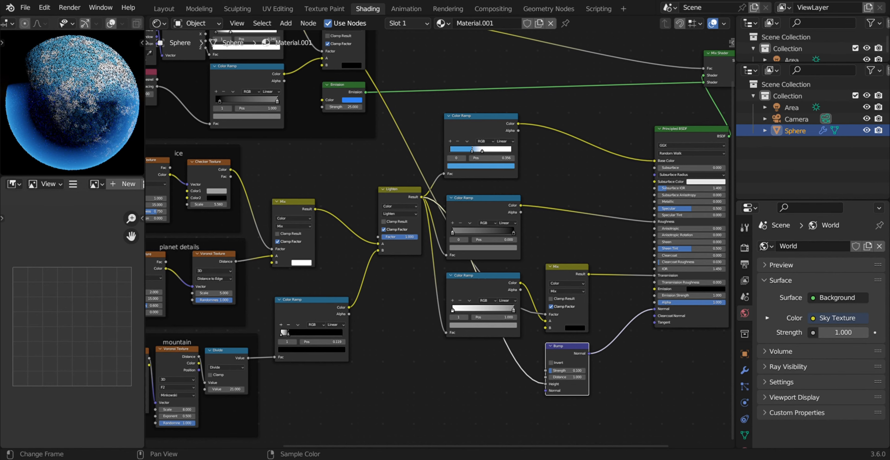
middle_drag(473, 212, 406, 266)
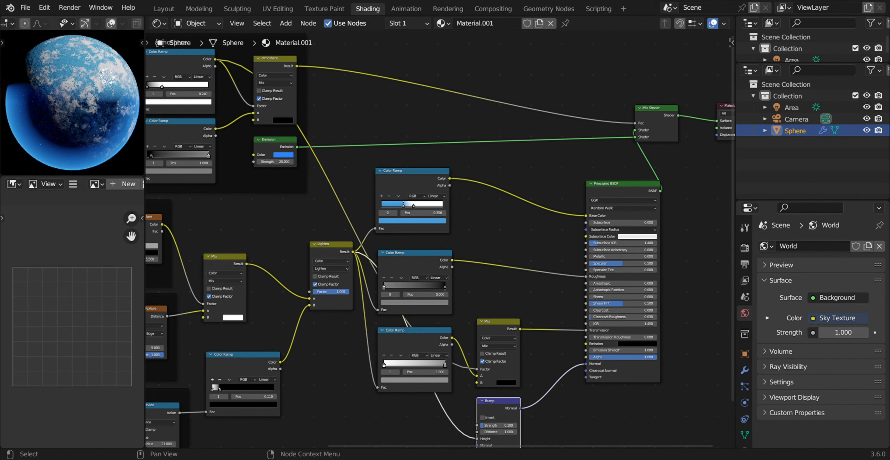
- Duplicate the Bump node, chain it into the first Bump's Normal, and feed its Height from the mountain Divide with strength 0.300
middle_drag(425, 287, 483, 200)
key(shift+d)
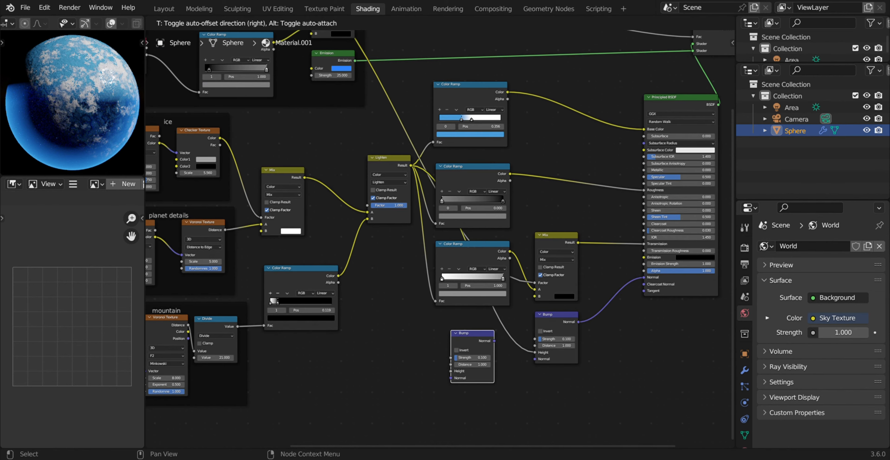
click(490, 340)
drag(490, 339, 535, 359)
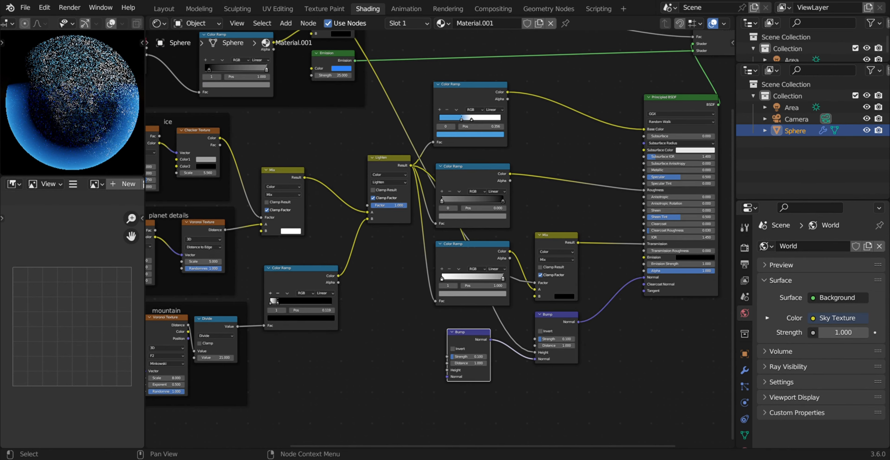
drag(237, 326, 448, 369)
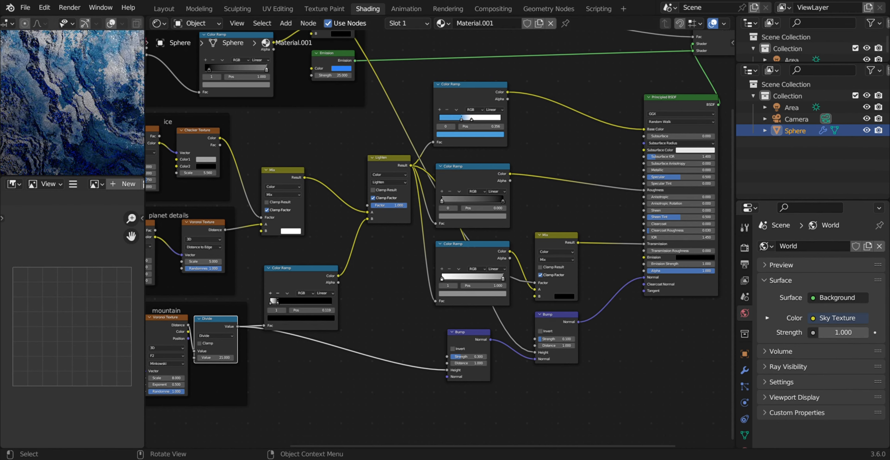
- Insert a copy of the mountain Color Ramp between Divide and the second Bump, previewing that Bump before reconnecting the Mix Shader output
scroll(72, 103, down, 8)
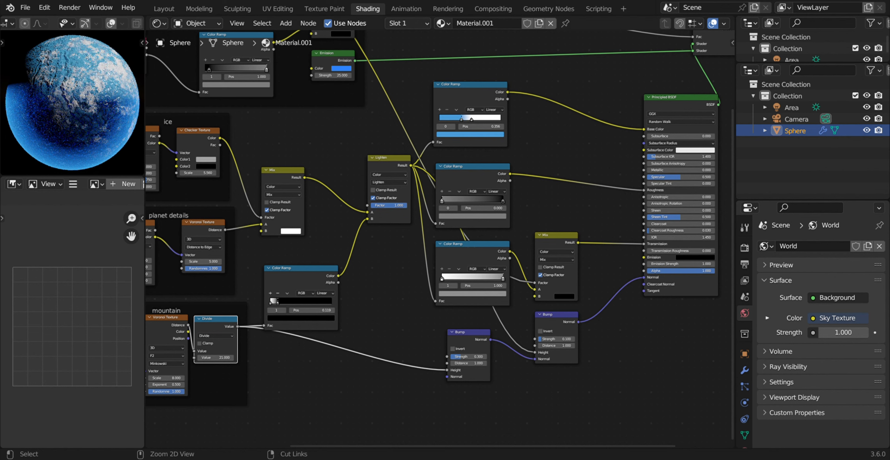
ctrl+shift+click(466, 338)
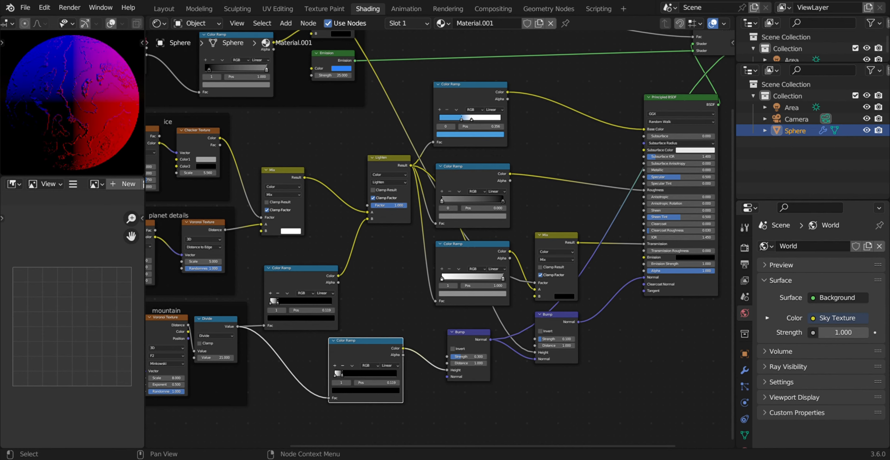
scroll(387, 403, up, 3)
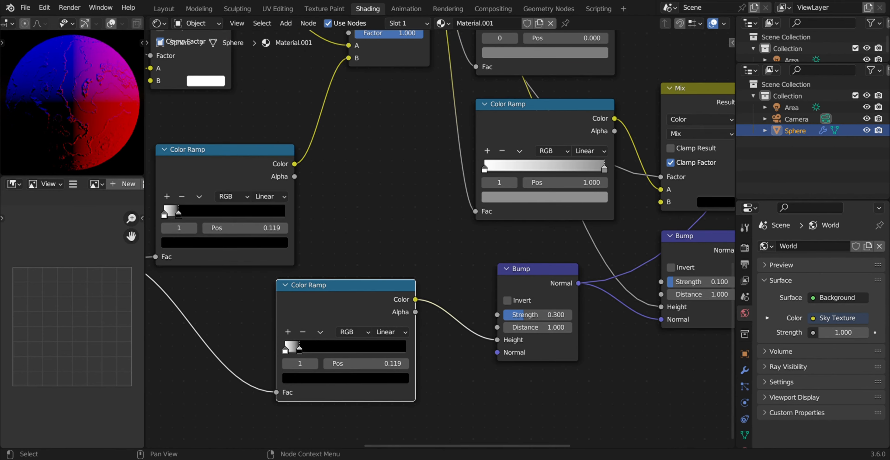
scroll(440, 239, down, 8)
middle_drag(484, 173, 312, 355)
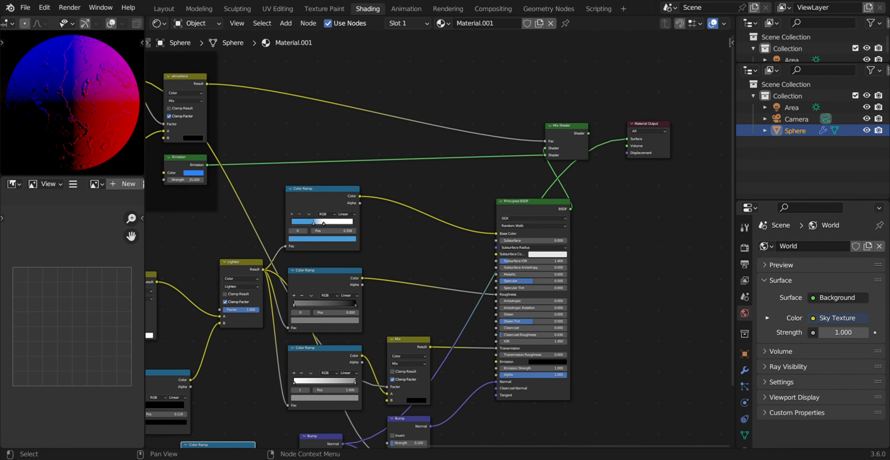
ctrl+shift+click(569, 138)
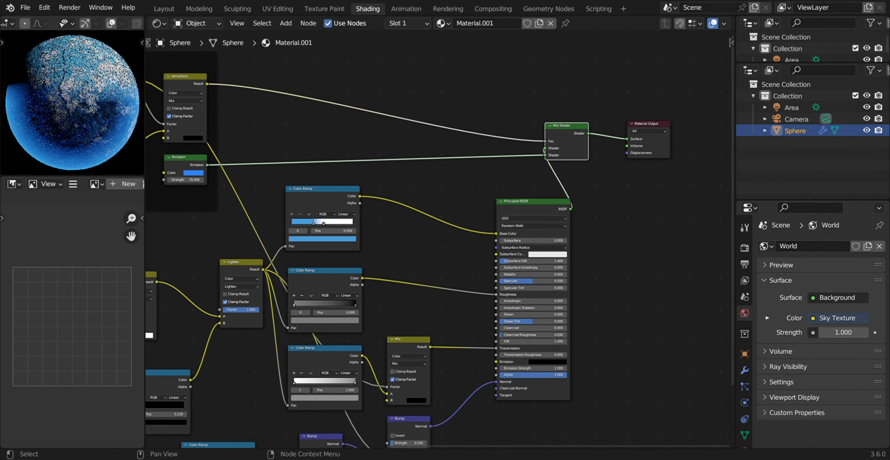
- Move the black stop of the mountain Bump's Color Ramp to position 0.112
middle_drag(331, 419, 408, 222)
scroll(408, 222, up, 8)
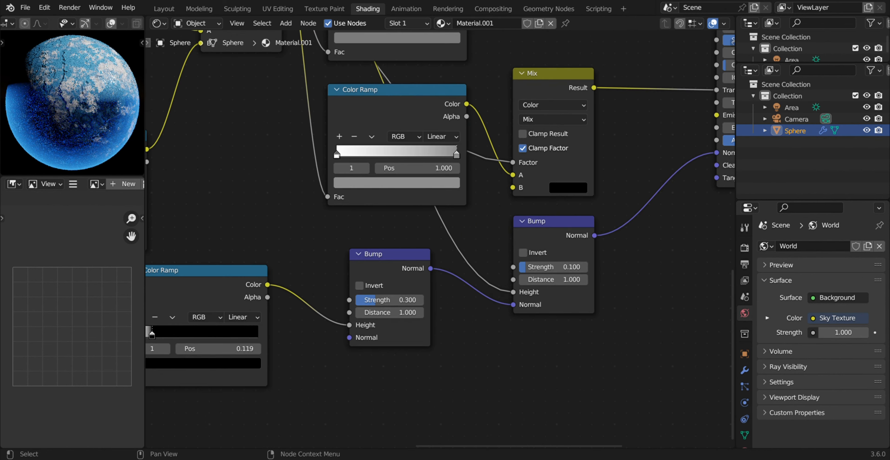
middle_drag(150, 332, 263, 219)
click(264, 219)
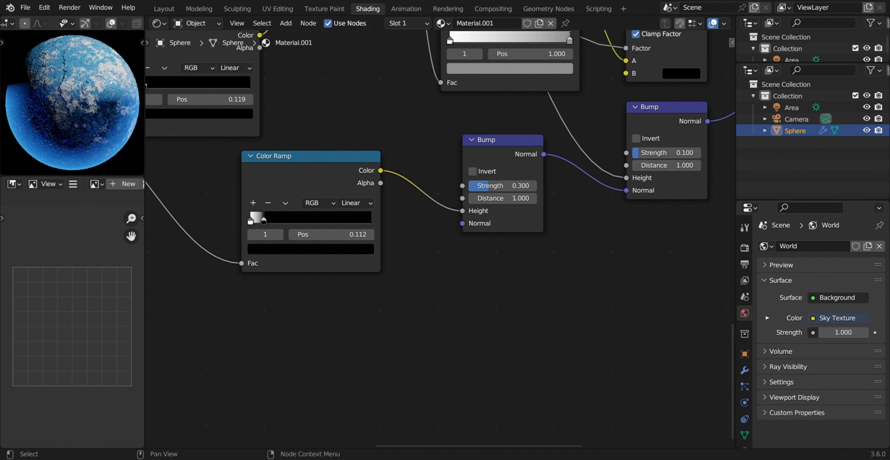
- Try a wider white-to-black falloff on the mountain Bump's Color Ramp, and restore the black stop to position 0.112
drag(264, 221, 273, 221)
click(251, 221)
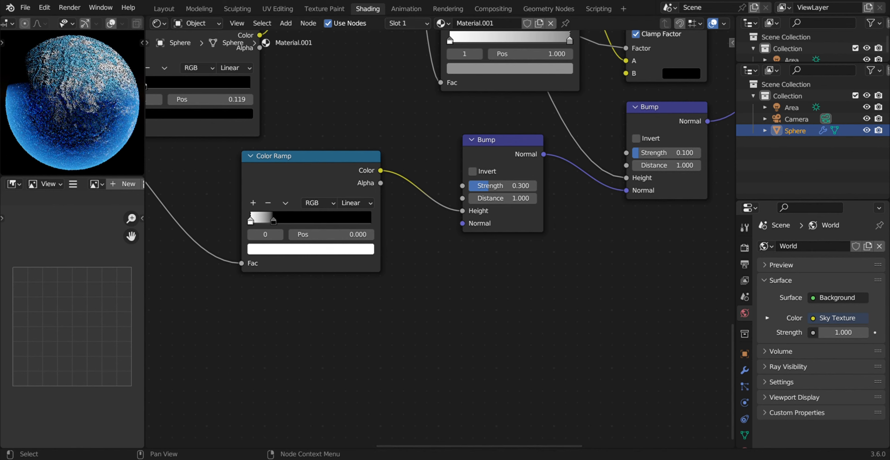
click(273, 221)
click(330, 234)
text(0.112)
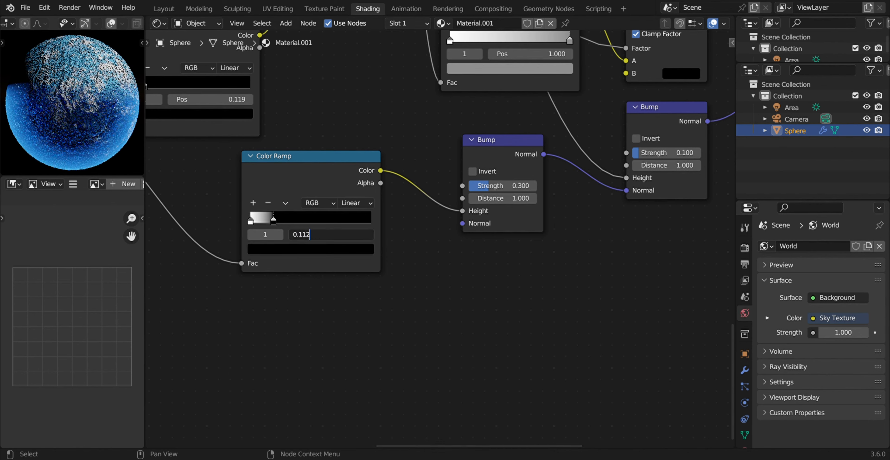
key(Return)
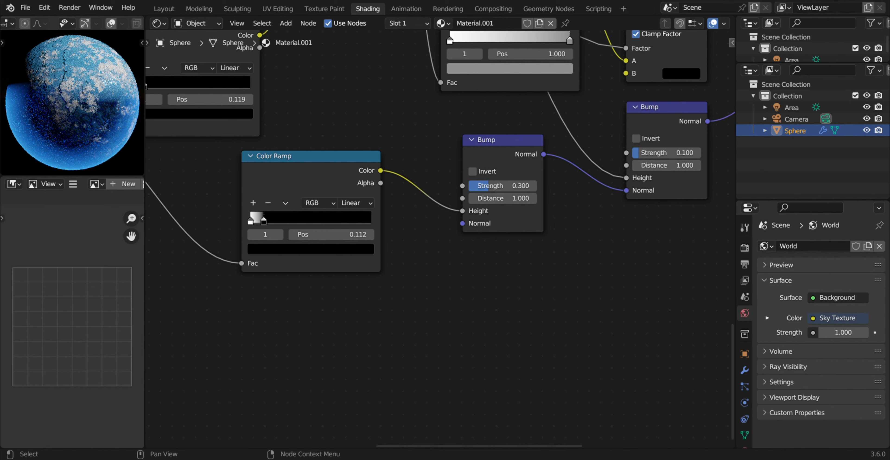
- Inspect the hex color of the first stop in the atmosphere's Layer Weight Color Ramp
scroll(440, 238, down, 3)
middle_drag(277, 52, 440, 238)
scroll(440, 238, up, 3)
click(247, 252)
click(300, 280)
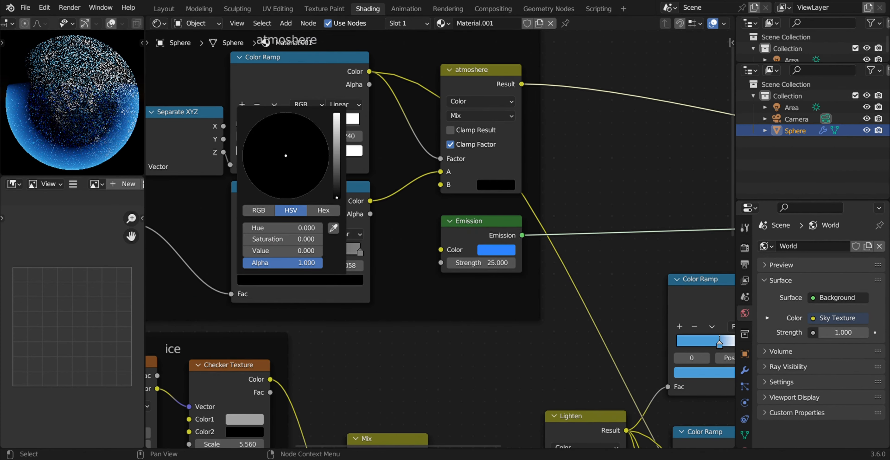
click(323, 210)
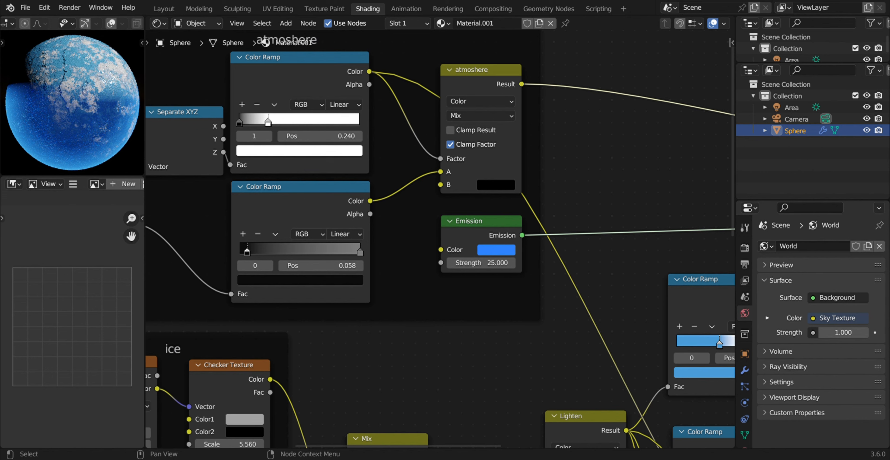
- Set the atmosphere Mix node's blending mode to Darken and check the whole planet from its lit side
ctrl+scroll(481, 116, down, 1)
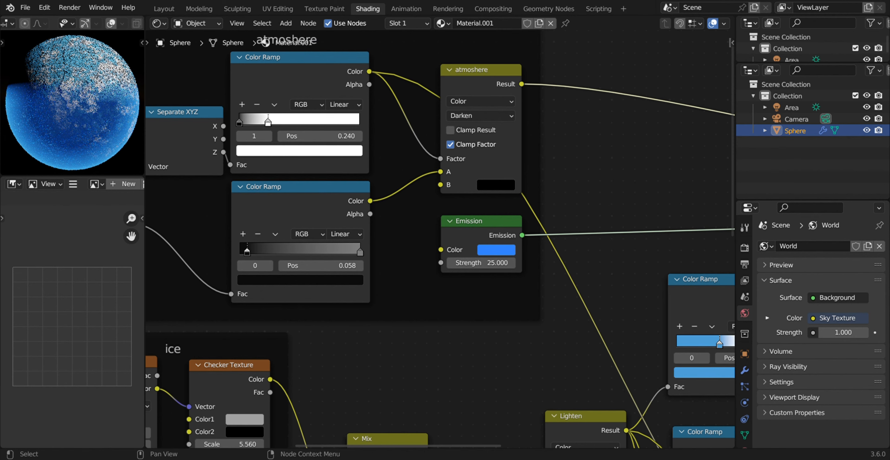
middle_drag(440, 208, 526, 228)
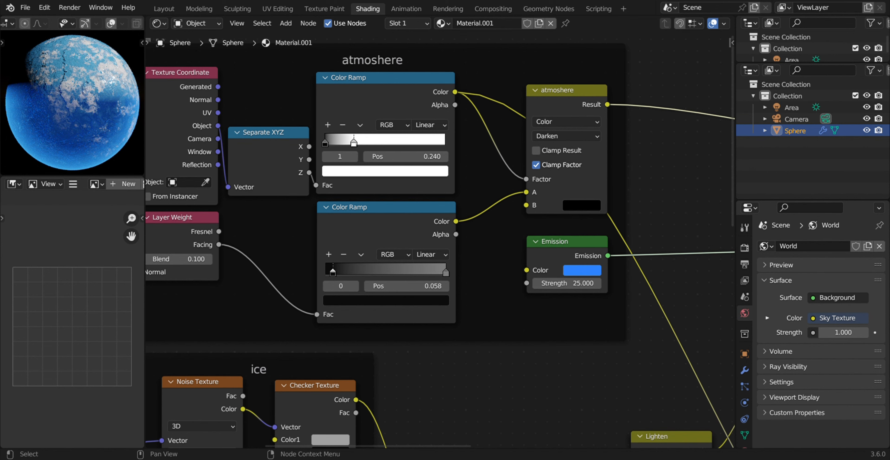
click(536, 165)
key(Home)
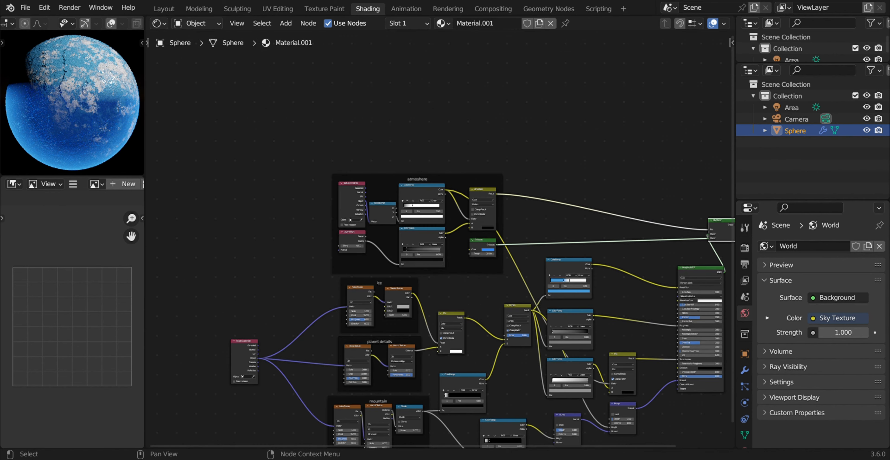
scroll(436, 234, down, 3)
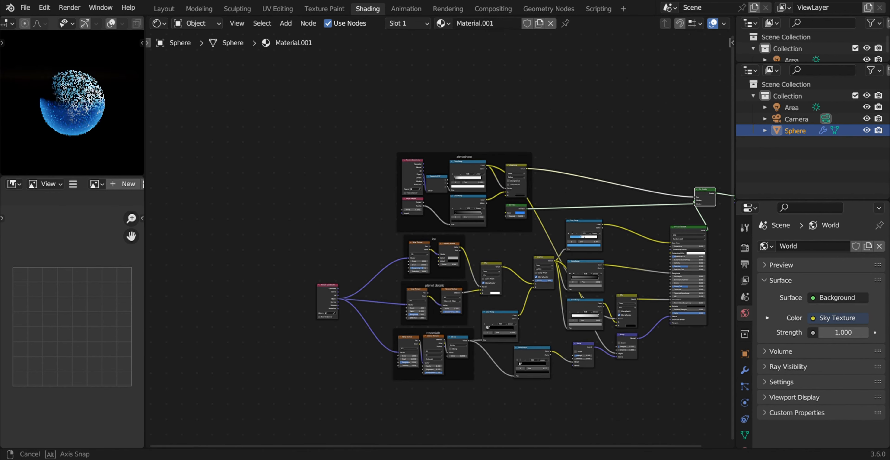
mouse_move(74, 104)
middle_down()
mouse_move(93, 108)
mouse_move(81, 110)
middle_up()
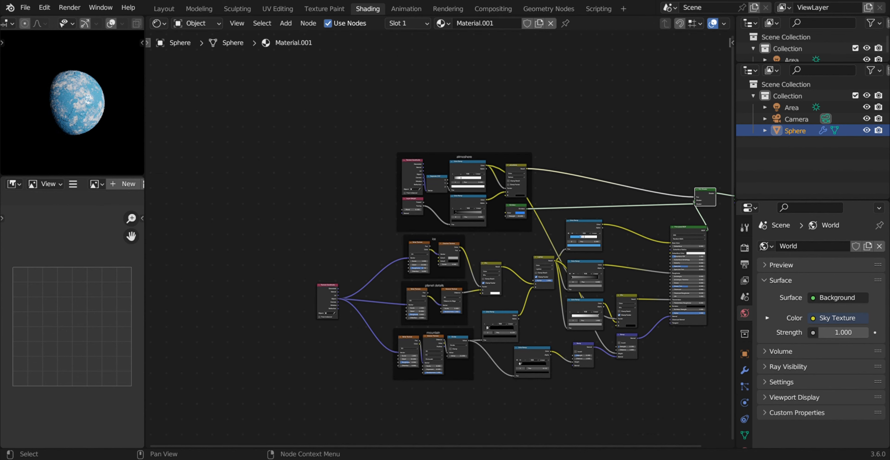
middle_drag(345, 207, 251, 172)
scroll(78, 103, up, 4)
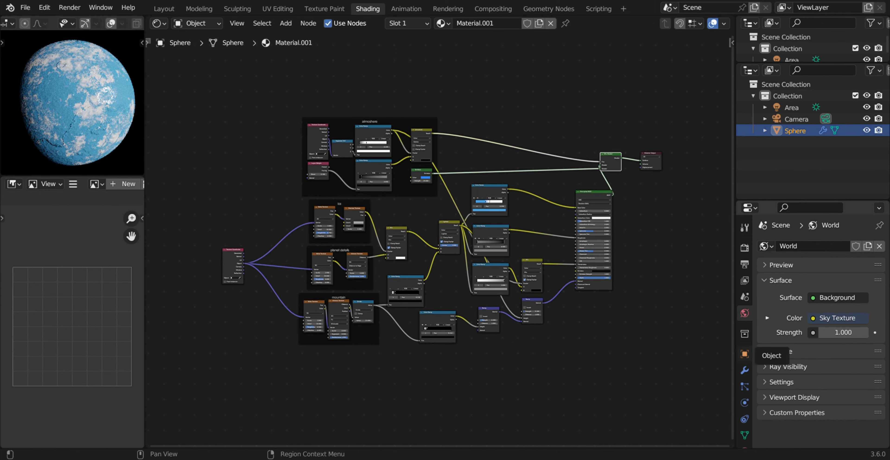
scroll(745, 402, down, 2)
- Show the sphere's material settings and open an Asset Browser below the node editor with the own cycle materials library
click(745, 414)
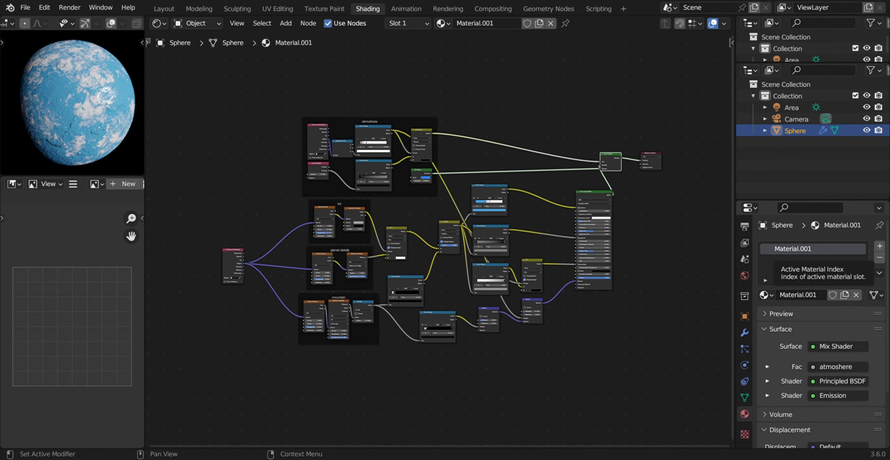
drag(148, 446, 154, 294)
click(159, 302)
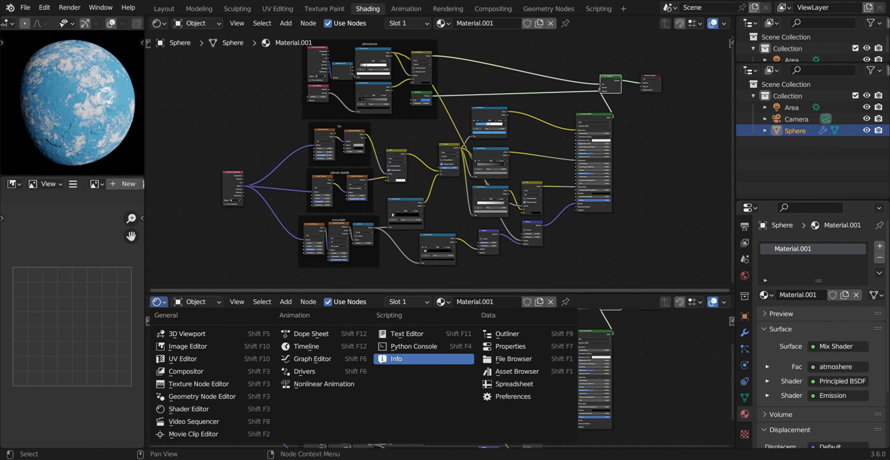
click(500, 372)
click(207, 319)
click(207, 194)
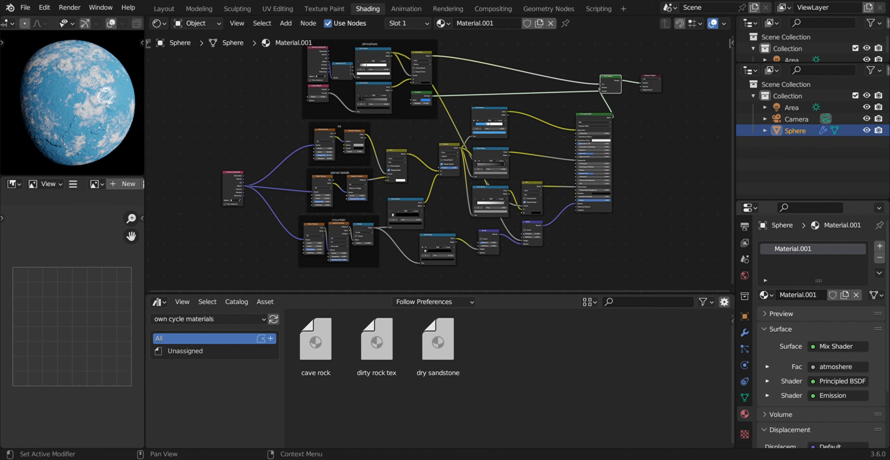
- Rename the sphere's material to ice planet and mark it as an asset
double_click(794, 248)
text(ice planet)
key(Return)
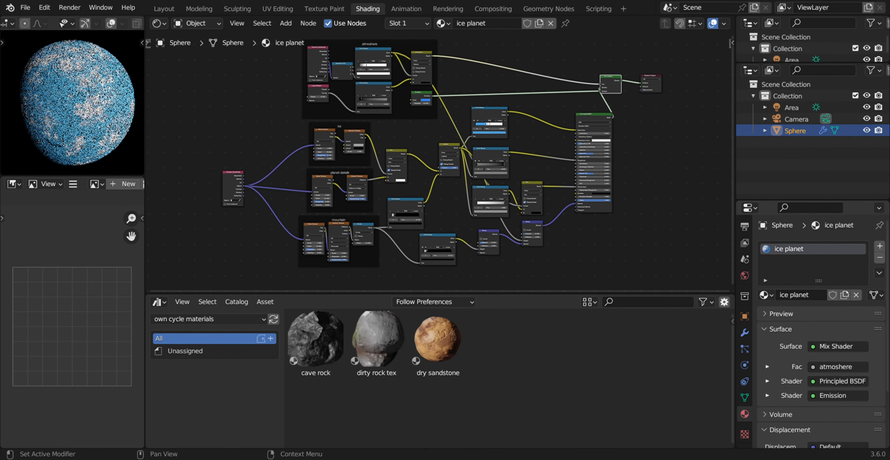
right_click(790, 249)
click(790, 250)
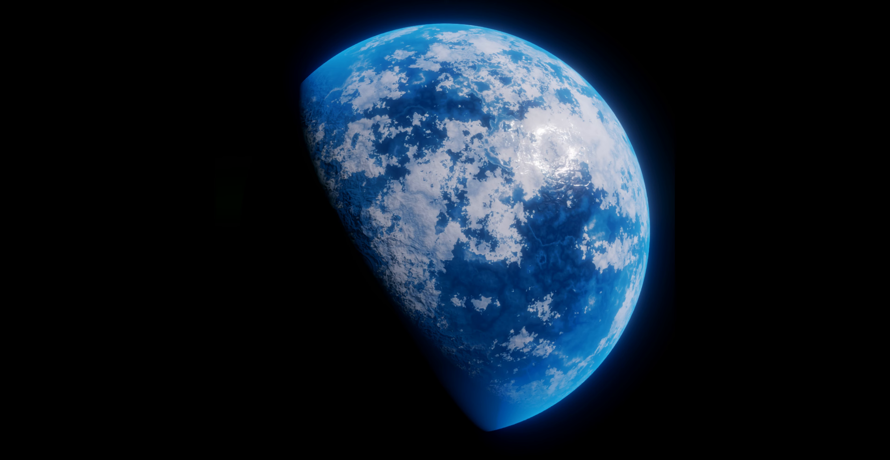